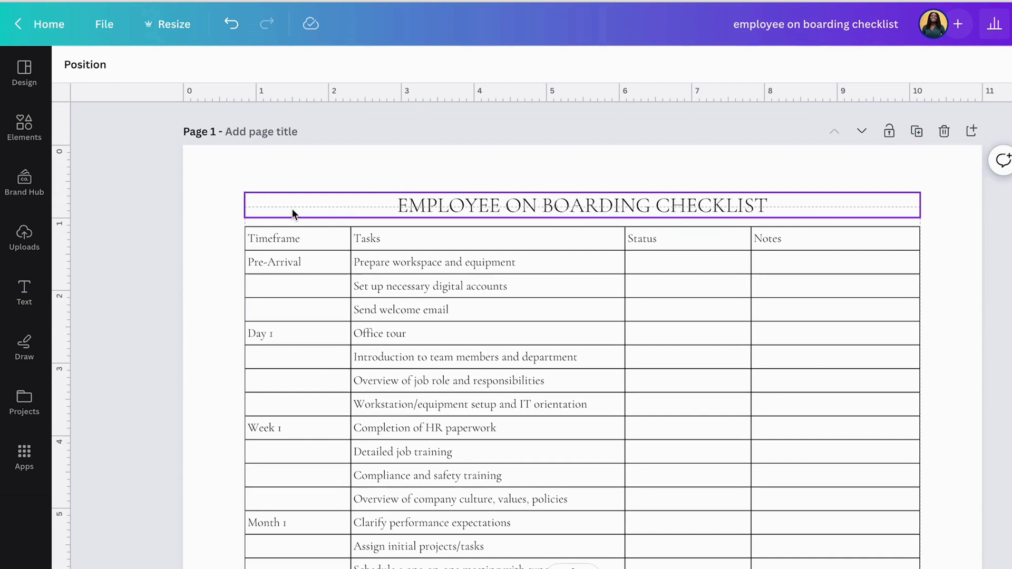
# Review pages 1 and 2, selecting page 2's background image and the white panel behind the checklist
pyautogui.click(157, 184)
pyautogui.scroll(-1, 172, 201)
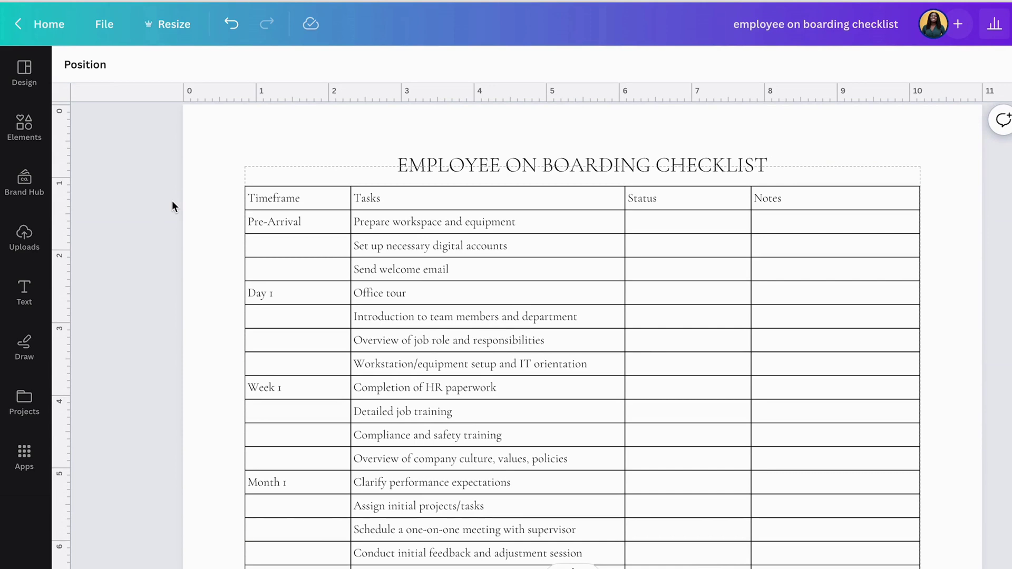
pyautogui.scroll(-1, 172, 203)
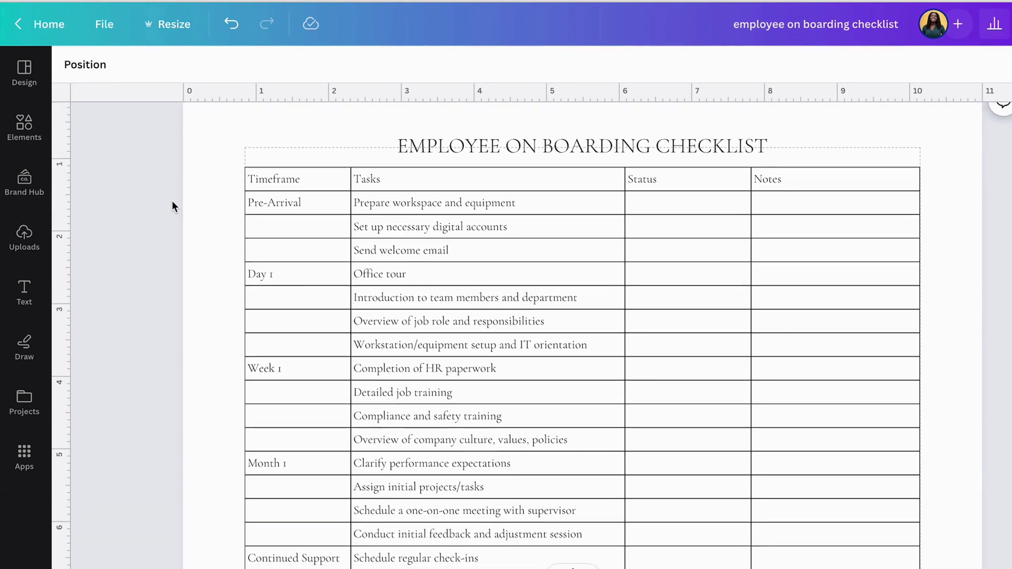
pyautogui.scroll(-10, 172, 202)
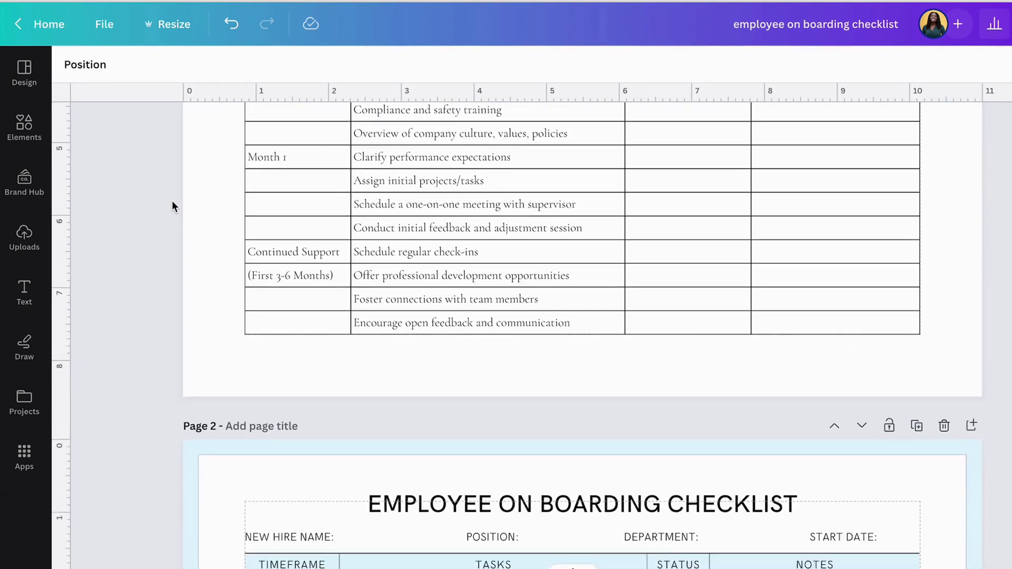
pyautogui.scroll(-2, 173, 203)
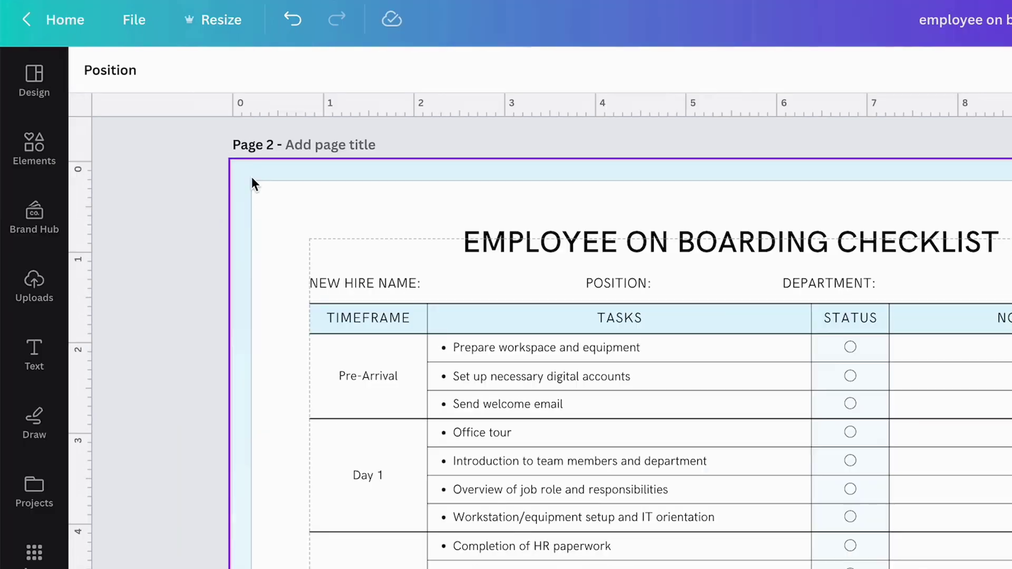
pyautogui.click(199, 156)
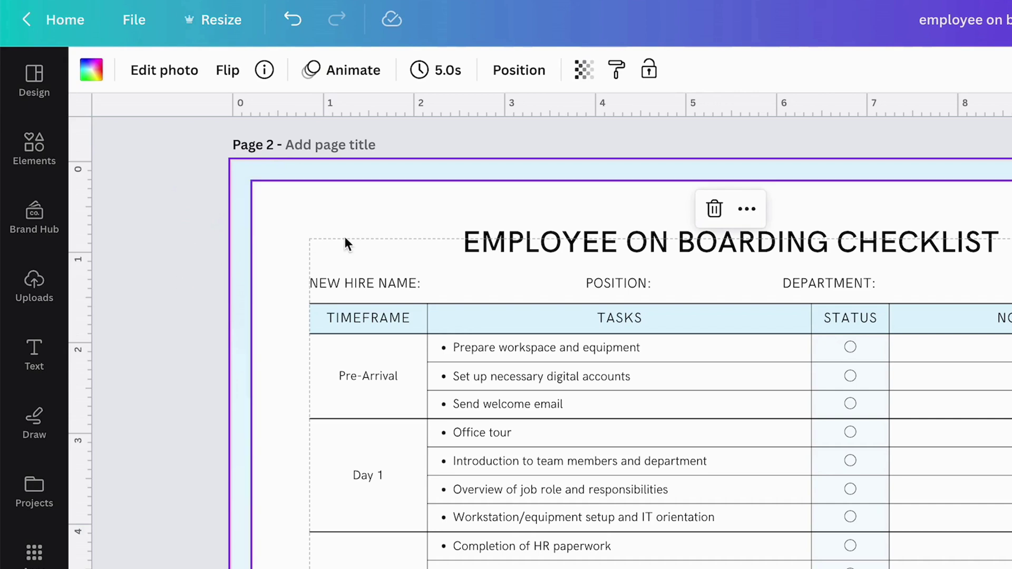
pyautogui.click(292, 201)
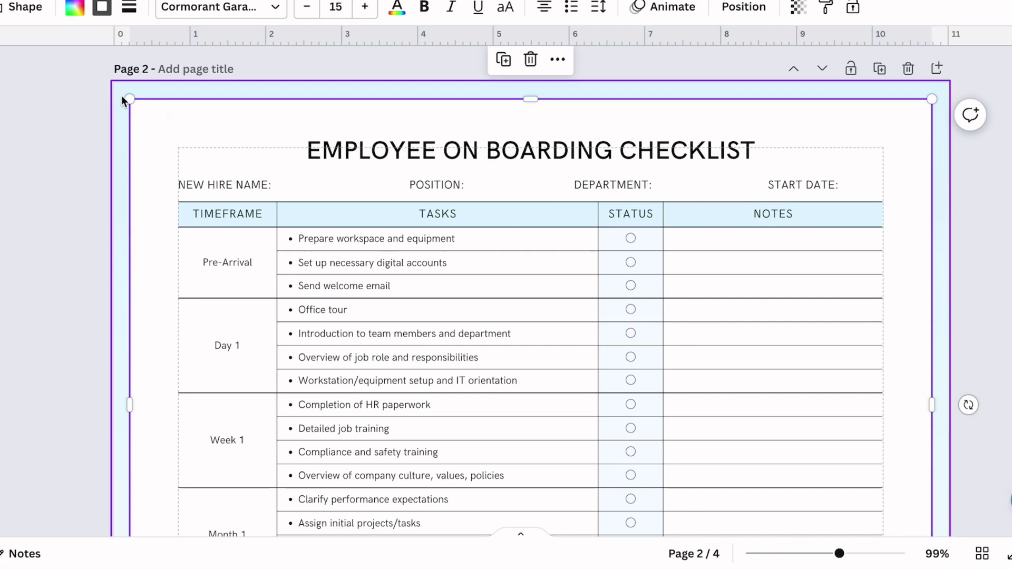
# Bring page 3's pastel gradient checklist into view
pyautogui.scroll(-3, 102, 293)
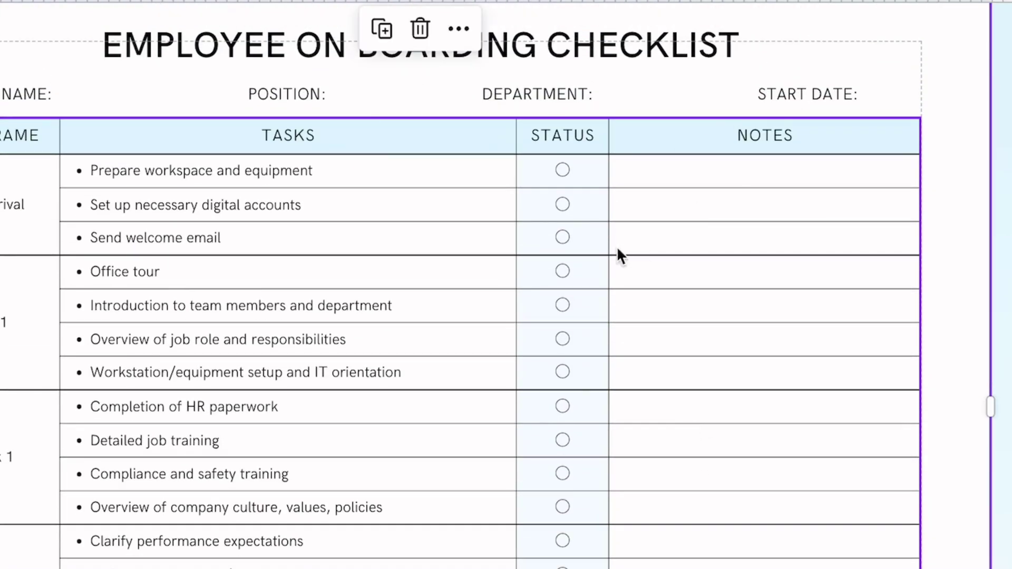
pyautogui.scroll(1, 796, 240)
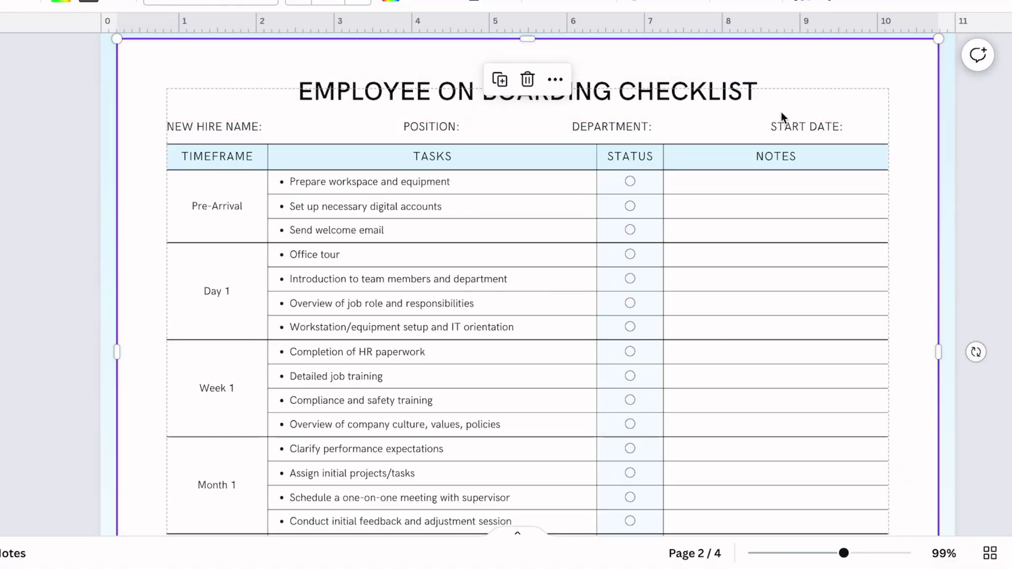
pyautogui.scroll(-2, 802, 147)
pyautogui.scroll(1, 802, 149)
pyautogui.scroll(-12, 802, 149)
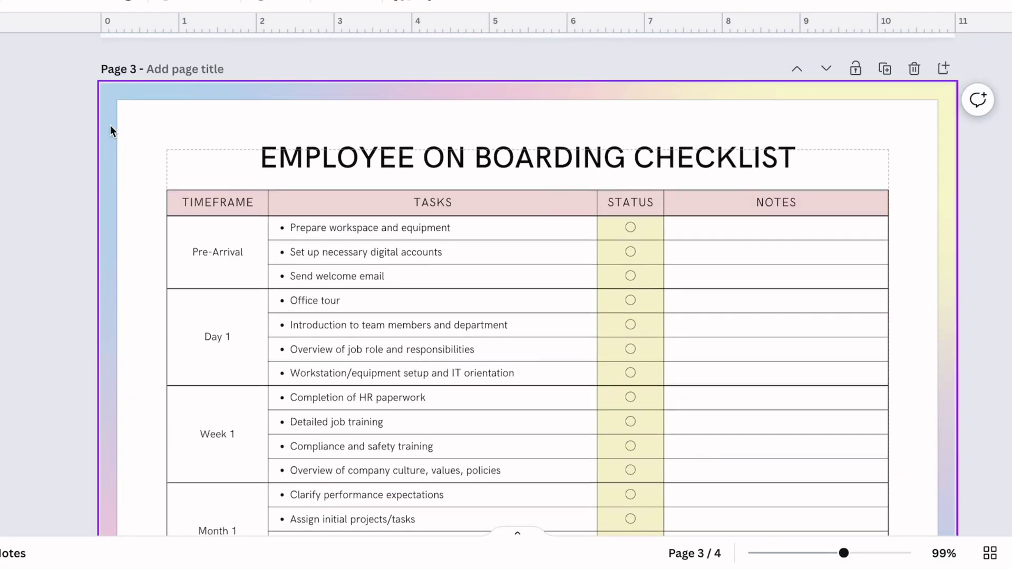
# Detach page 3's pastel gradient image from the background, then set it back as the page background
pyautogui.click(110, 125)
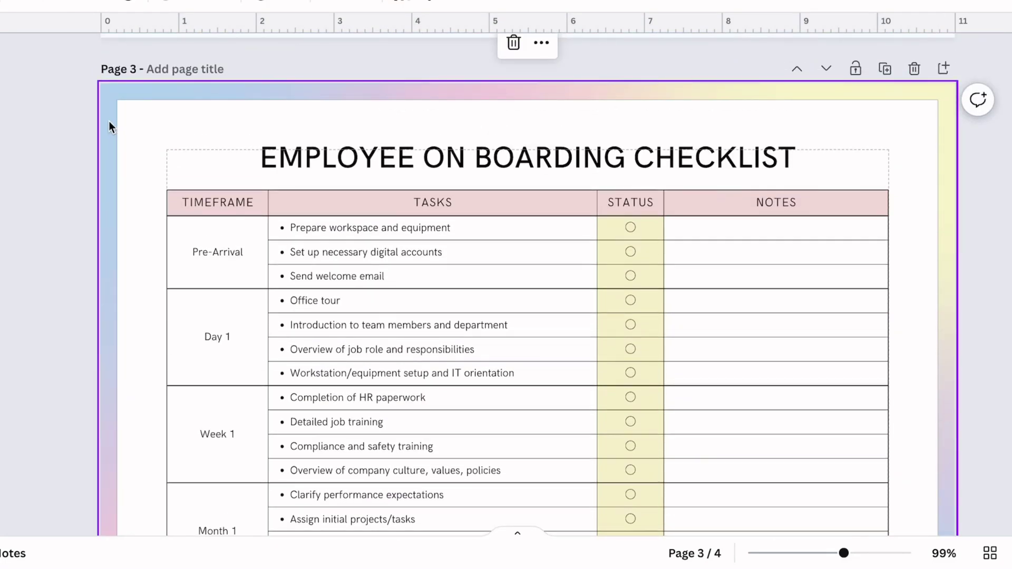
pyautogui.rightClick(108, 122)
pyautogui.click(206, 381)
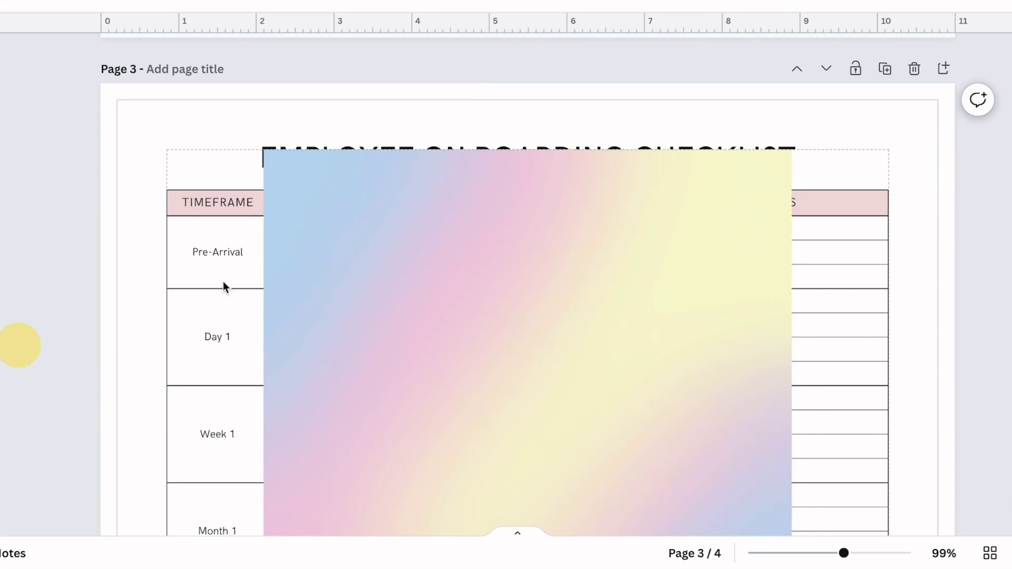
pyautogui.moveTo(488, 321); pyautogui.dragTo(426, 287)
pyautogui.scroll(-2, 426, 287)
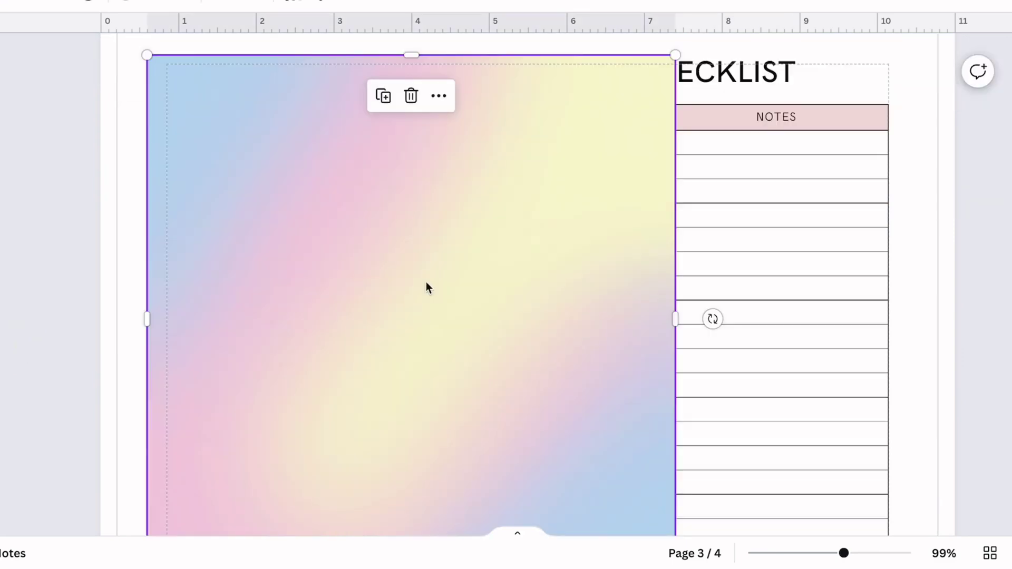
pyautogui.rightClick(486, 243)
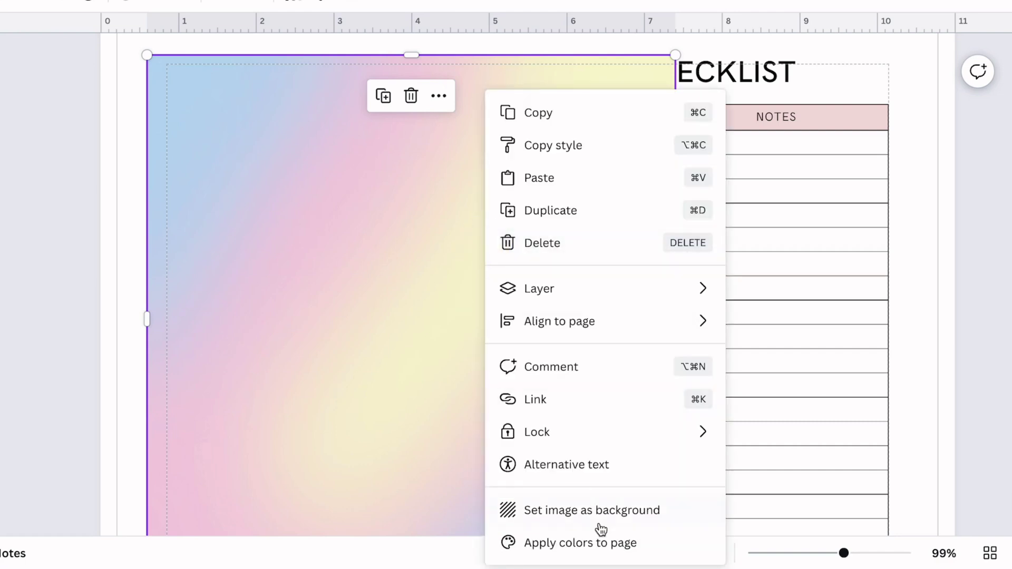
pyautogui.click(598, 506)
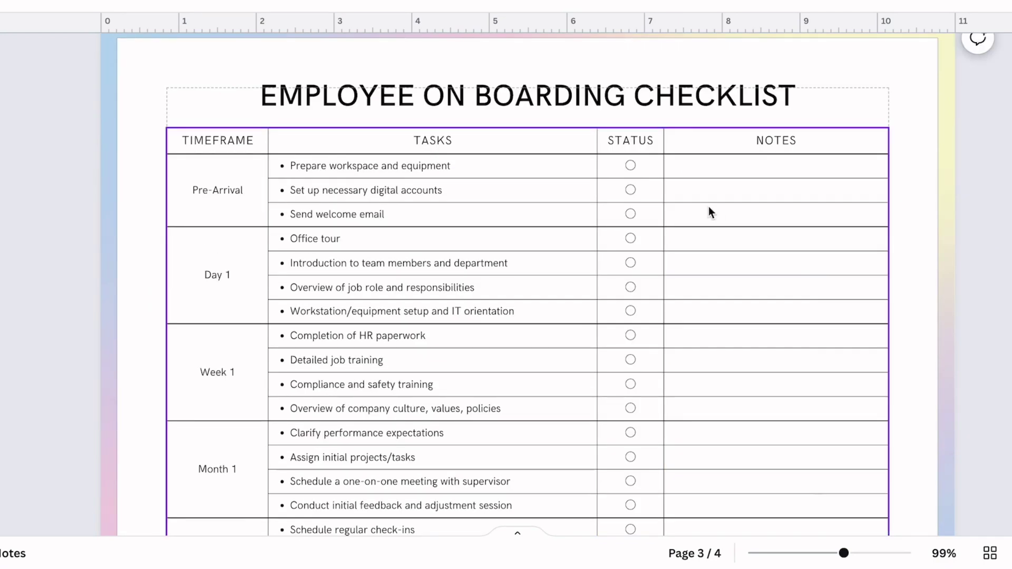
# Select page 3's whole header row from TIMEFRAME across and fill it with pink photo colour #ebd3e0
pyautogui.click(156, 135)
pyautogui.scroll(1, 274, 230)
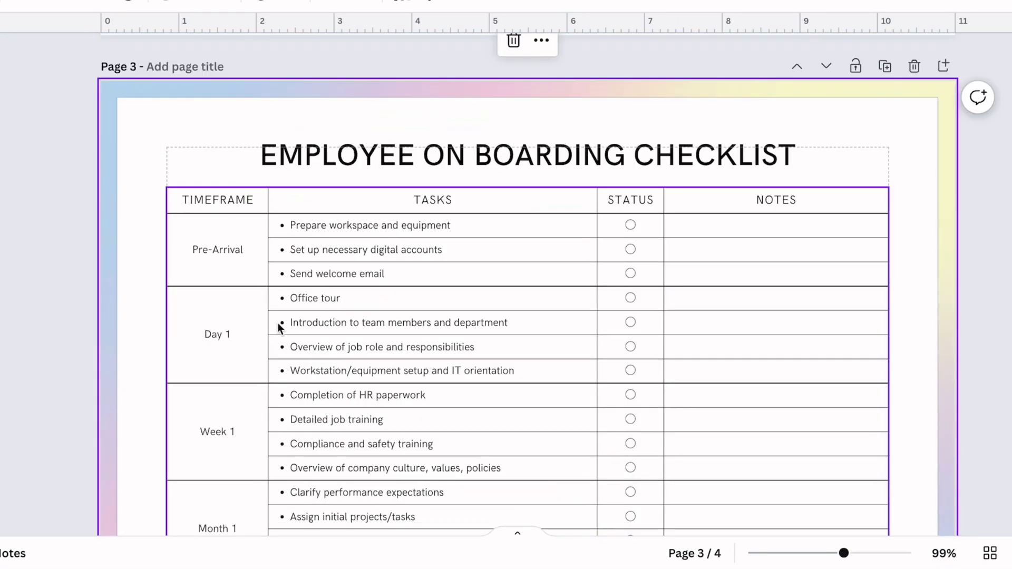
pyautogui.click(216, 201)
pyautogui.keyDown('shift'); pyautogui.click(840, 205); pyautogui.keyUp('shift')
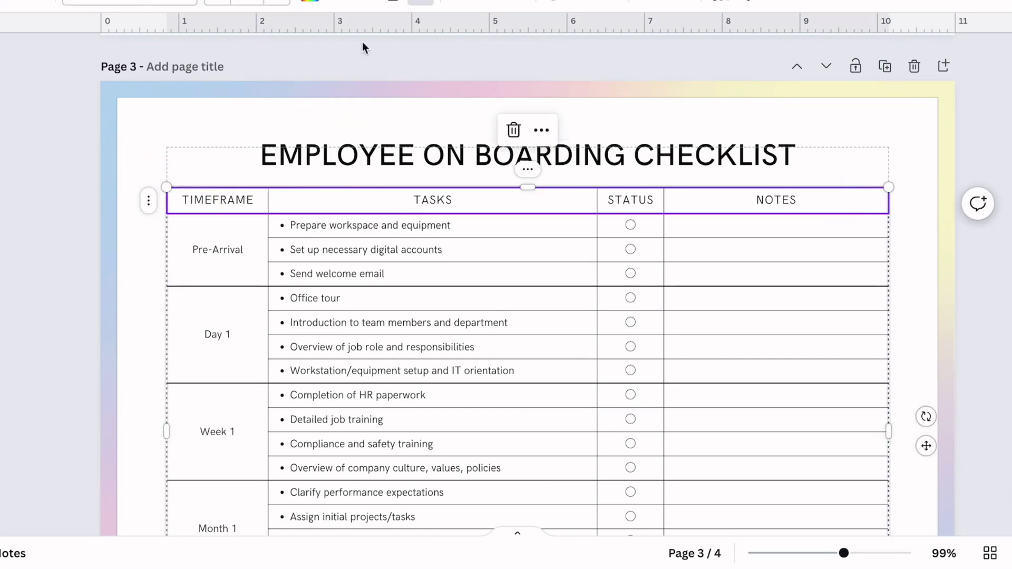
pyautogui.click(310, 1)
pyautogui.scroll(-10, 96, 222)
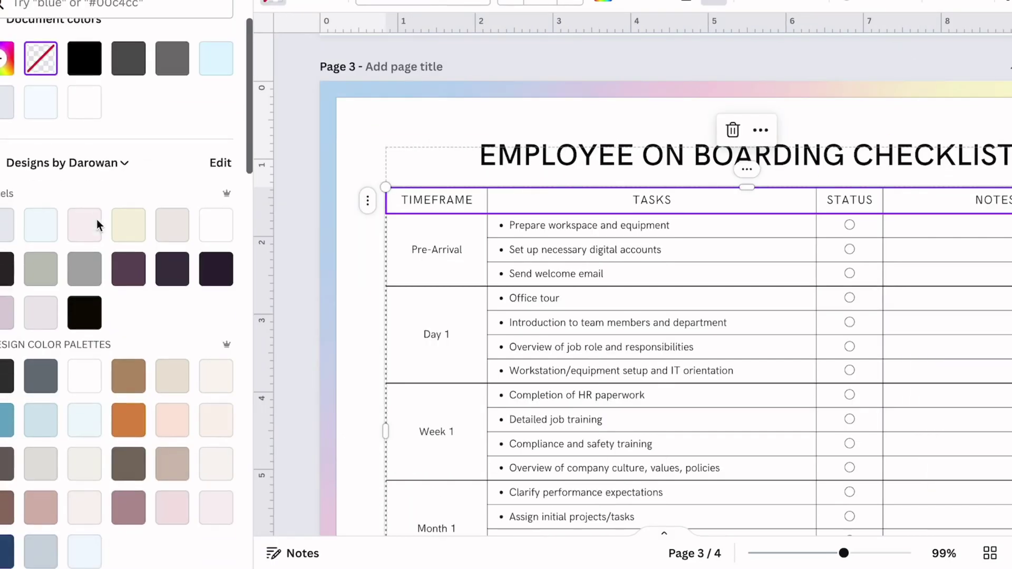
pyautogui.scroll(-10, 96, 226)
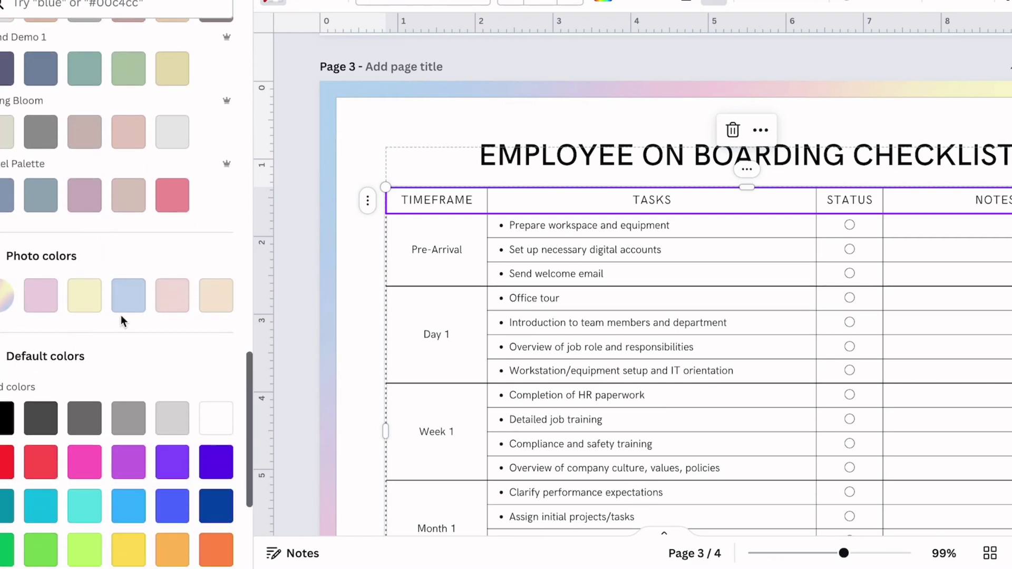
pyautogui.click(37, 300)
pyautogui.click(304, 239)
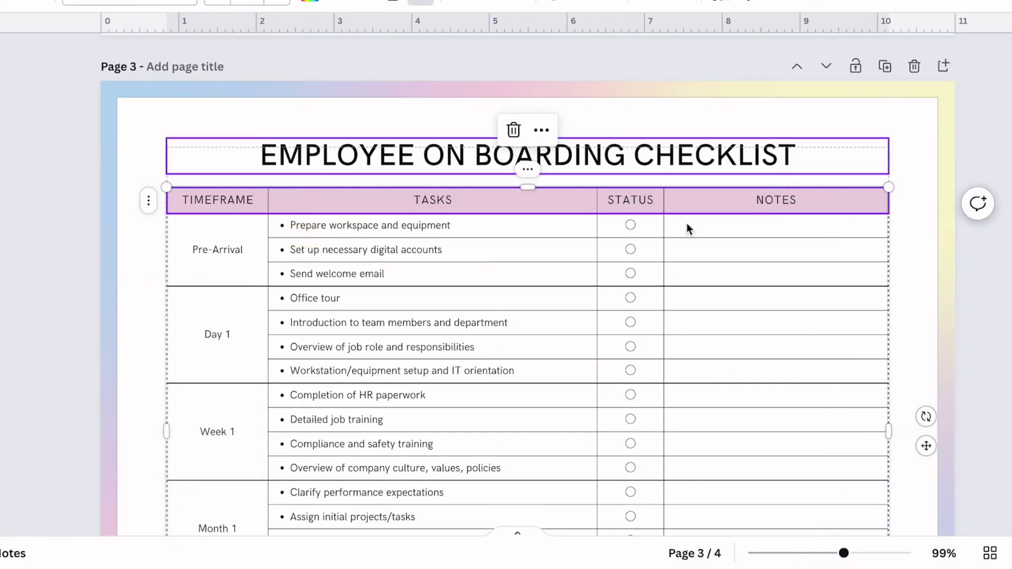
# Fill every Status column cell on page 3 with the last beige Photo colors swatch
pyautogui.keyDown('ctrl'); pyautogui.scroll(-3, 647, 322); pyautogui.keyUp('ctrl')
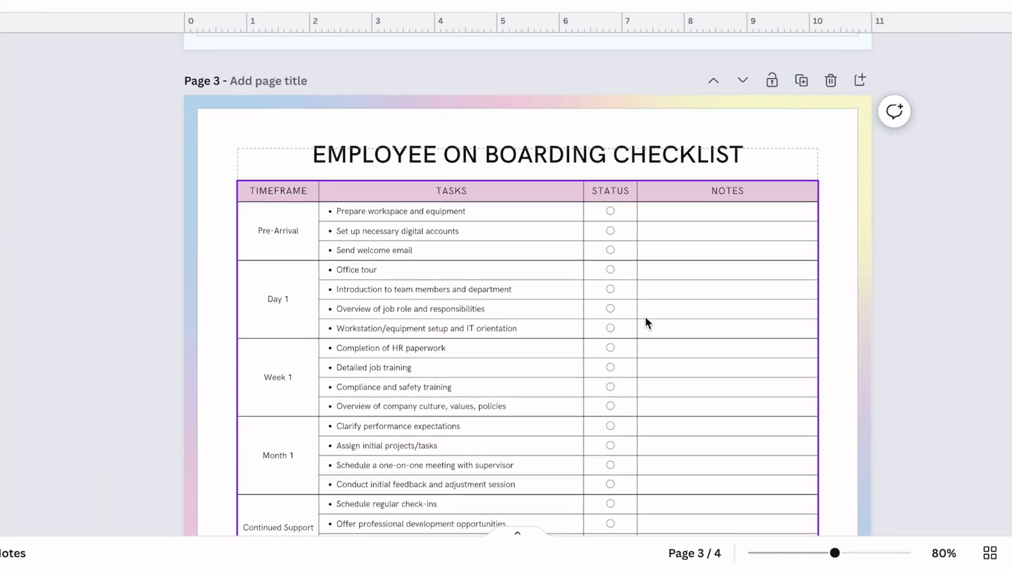
pyautogui.click(596, 212)
pyautogui.moveTo(596, 212); pyautogui.dragTo(611, 532)
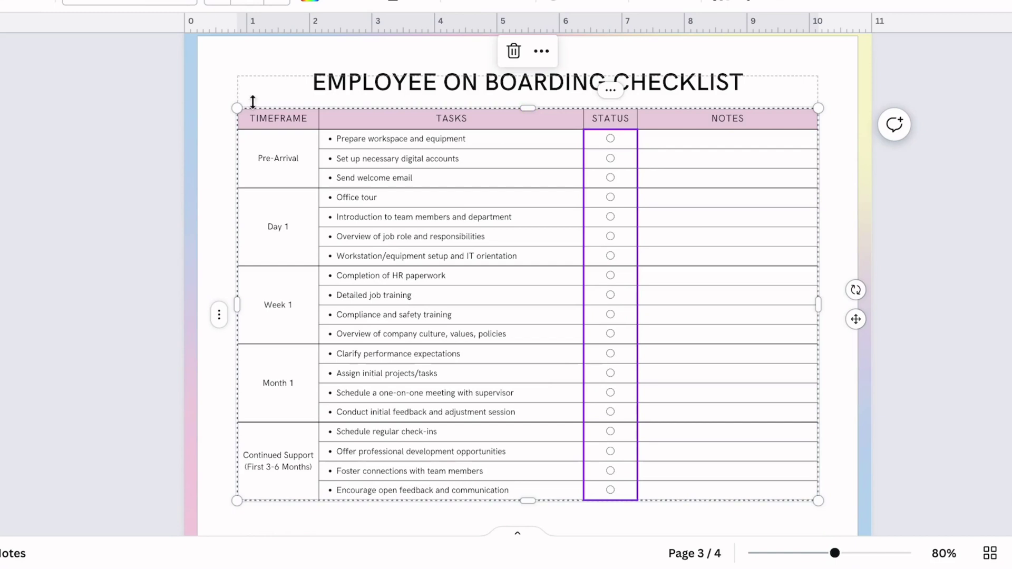
pyautogui.click(310, 1)
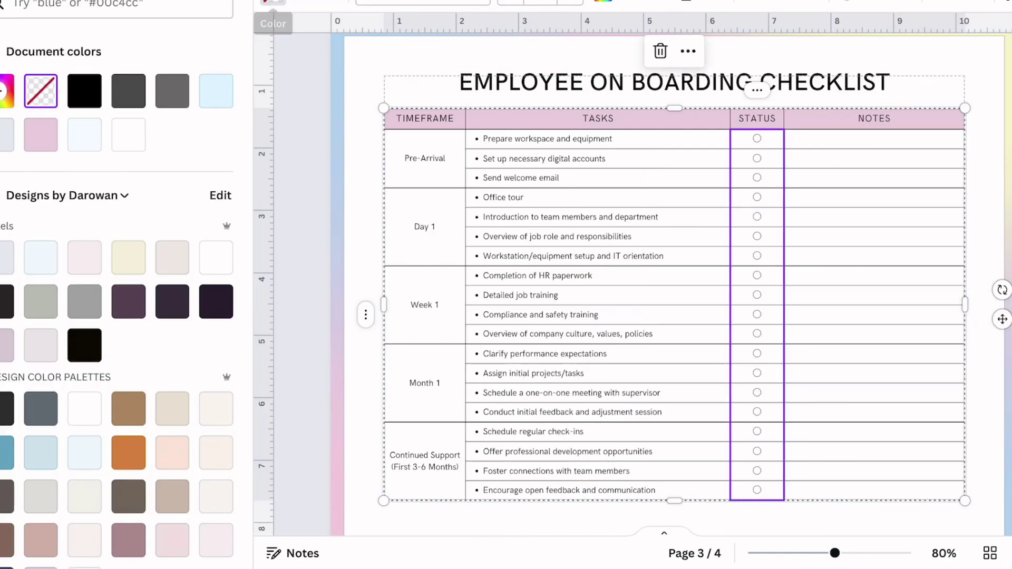
pyautogui.scroll(-6, 58, 227)
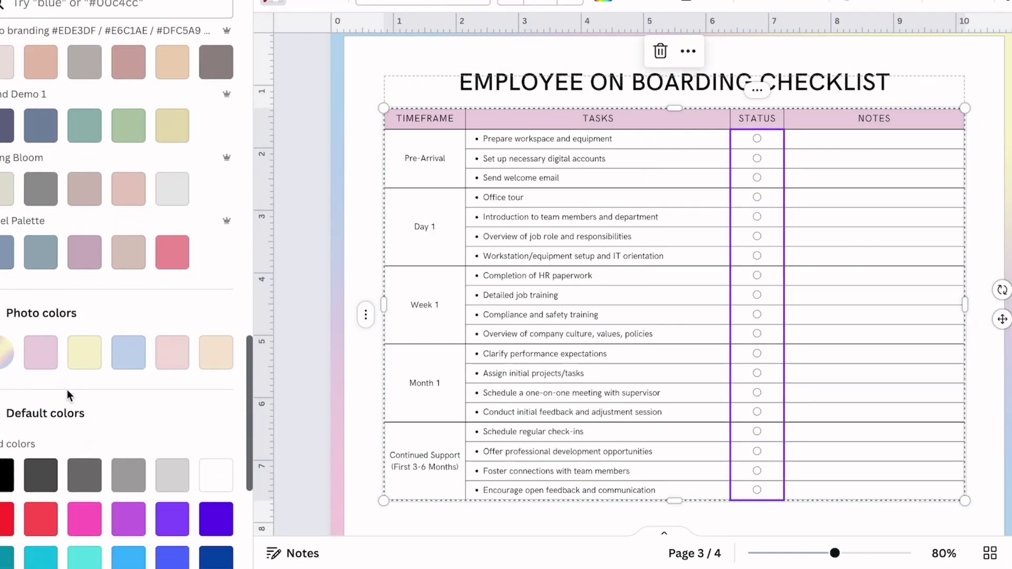
pyautogui.click(215, 363)
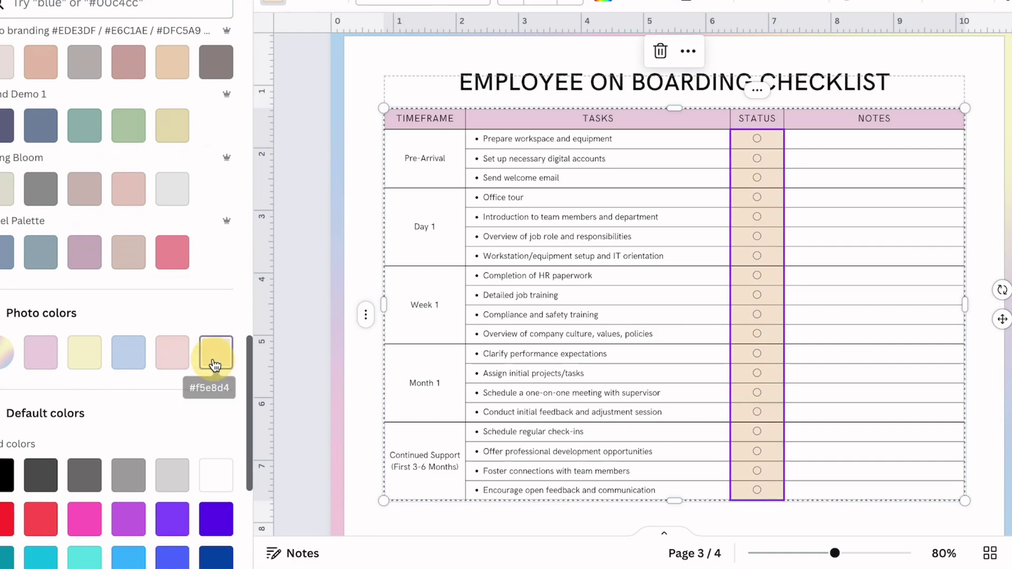
pyautogui.click(292, 394)
pyautogui.scroll(-2, 957, 256)
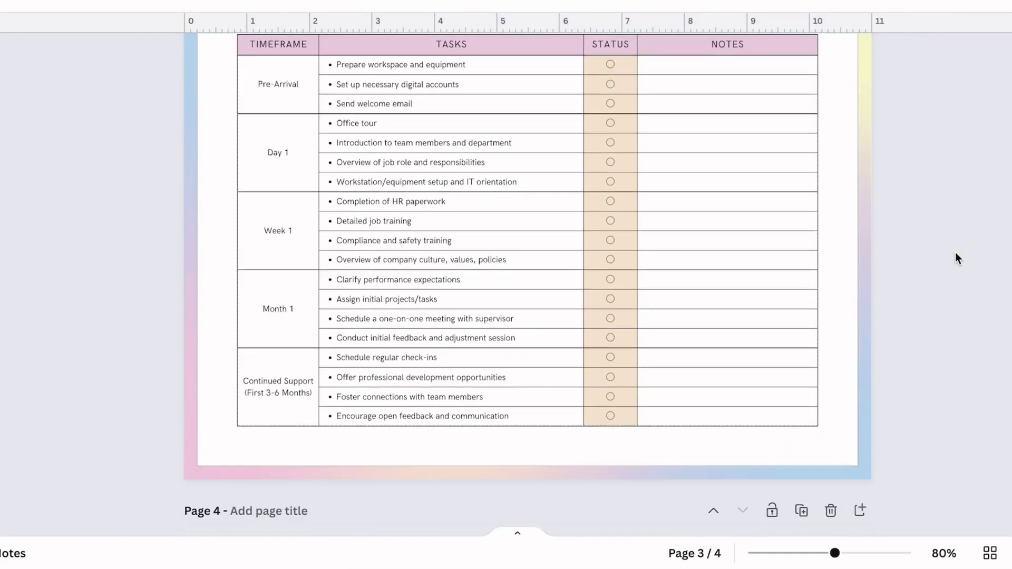
pyautogui.scroll(2, 955, 255)
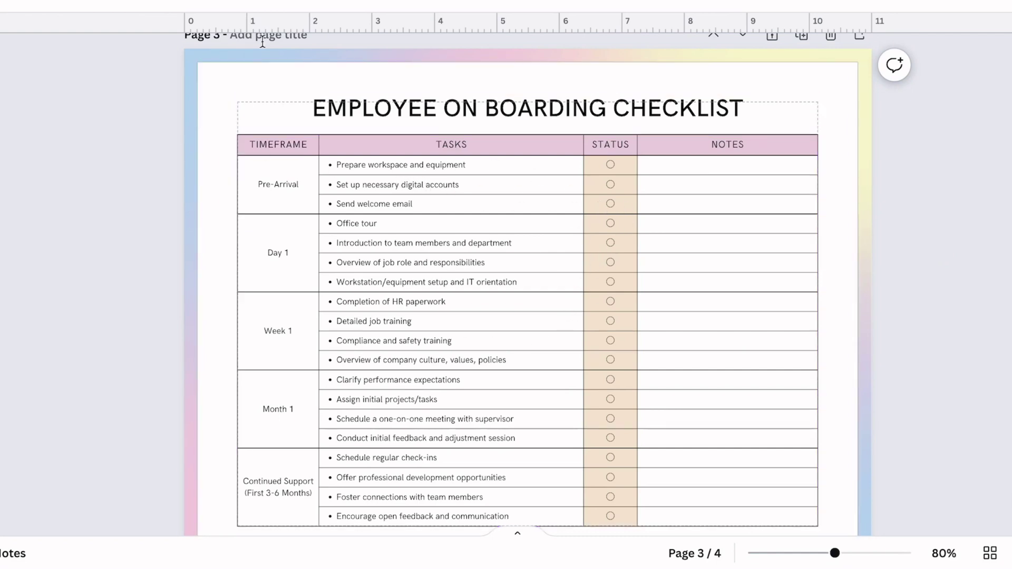
# Review page 4's grey-header checklist, then return to page 2's light-blue version
pyautogui.scroll(-10, 216, 279)
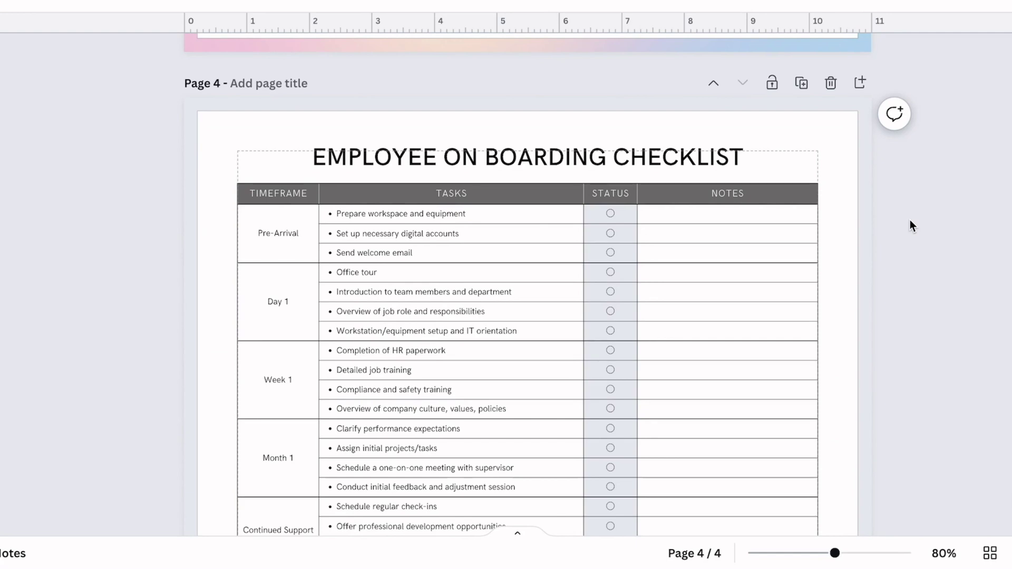
pyautogui.scroll(-1, 910, 220)
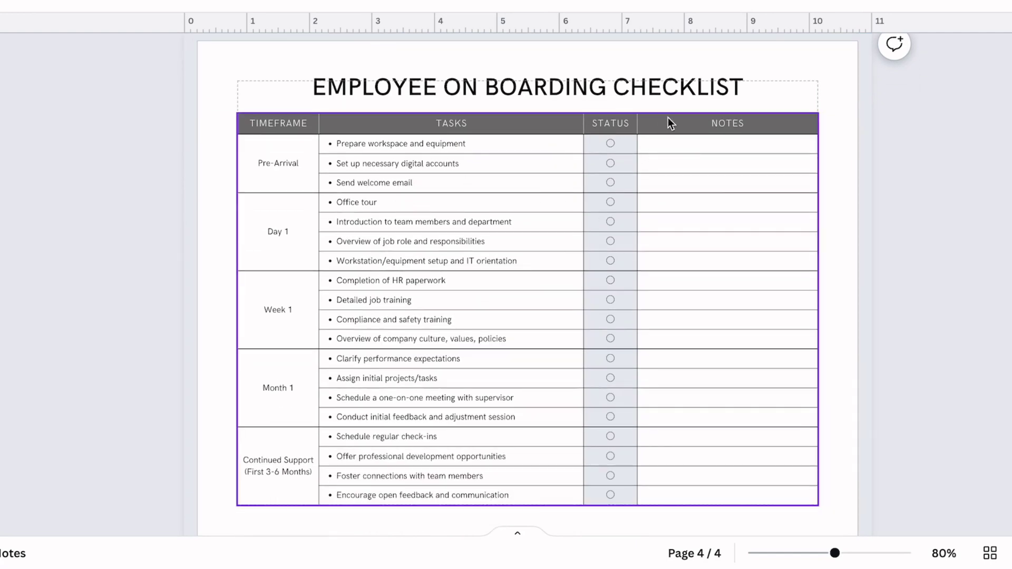
pyautogui.scroll(5, 918, 312)
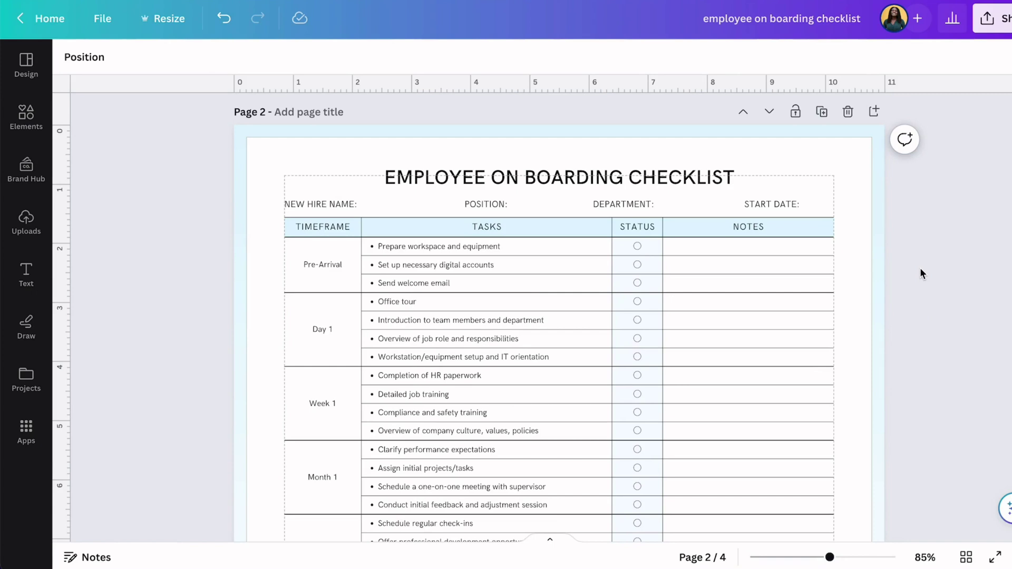
# Download all 4 pages of the onboarding checklist as a PDF Standard file
pyautogui.click(976, 21)
pyautogui.click(727, 389)
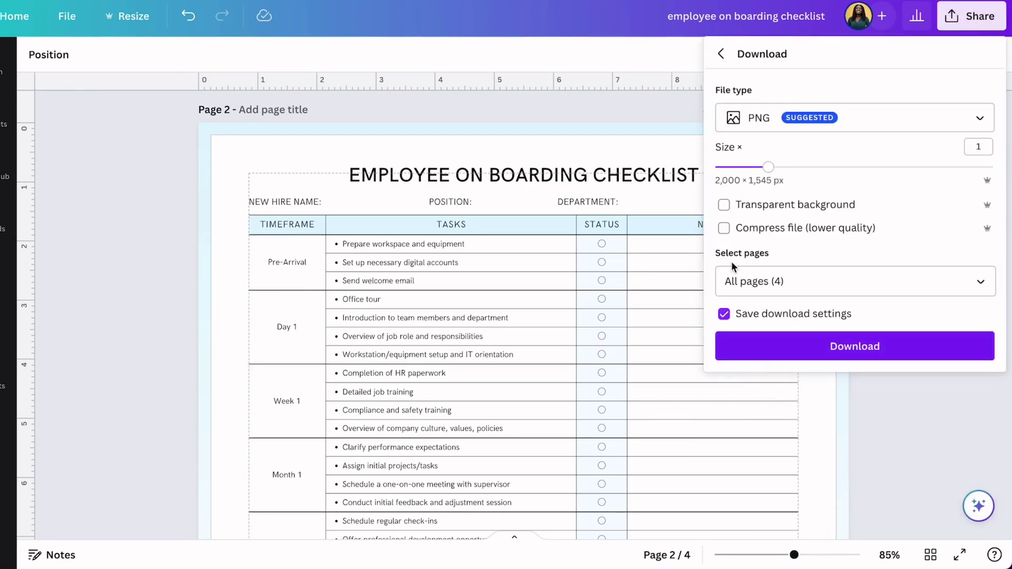
pyautogui.click(755, 120)
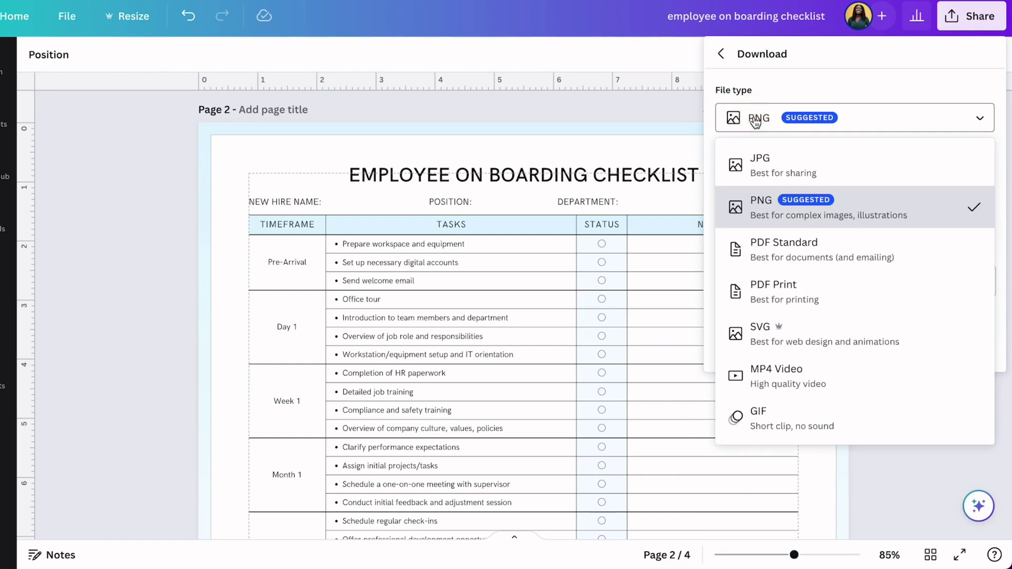
pyautogui.click(799, 258)
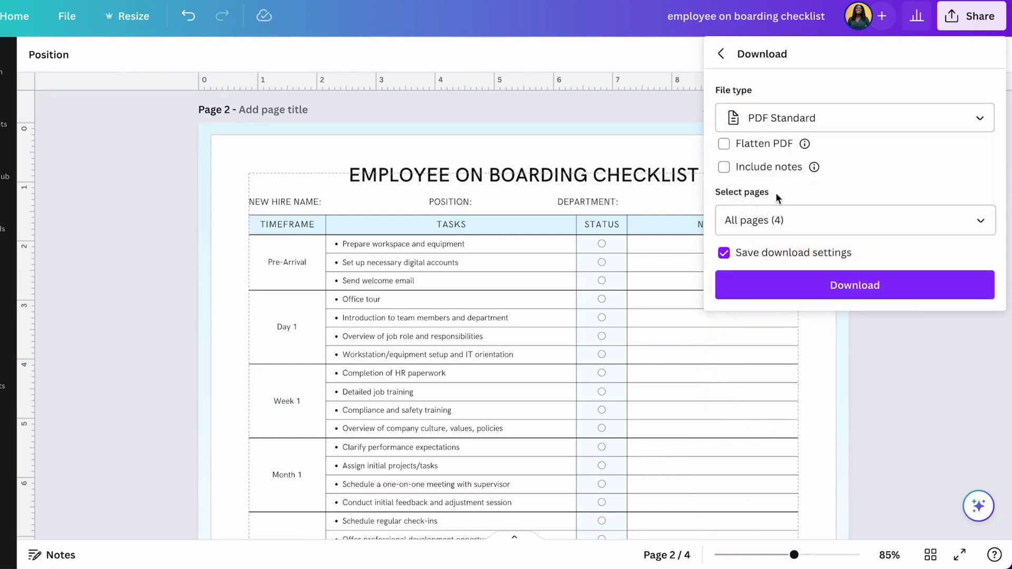
pyautogui.click(788, 125)
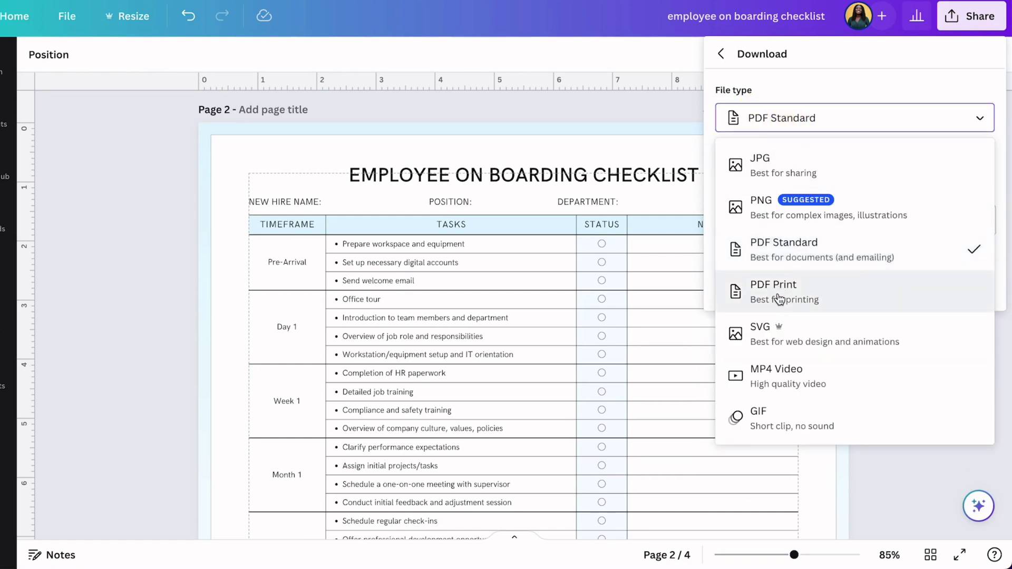
pyautogui.click(774, 258)
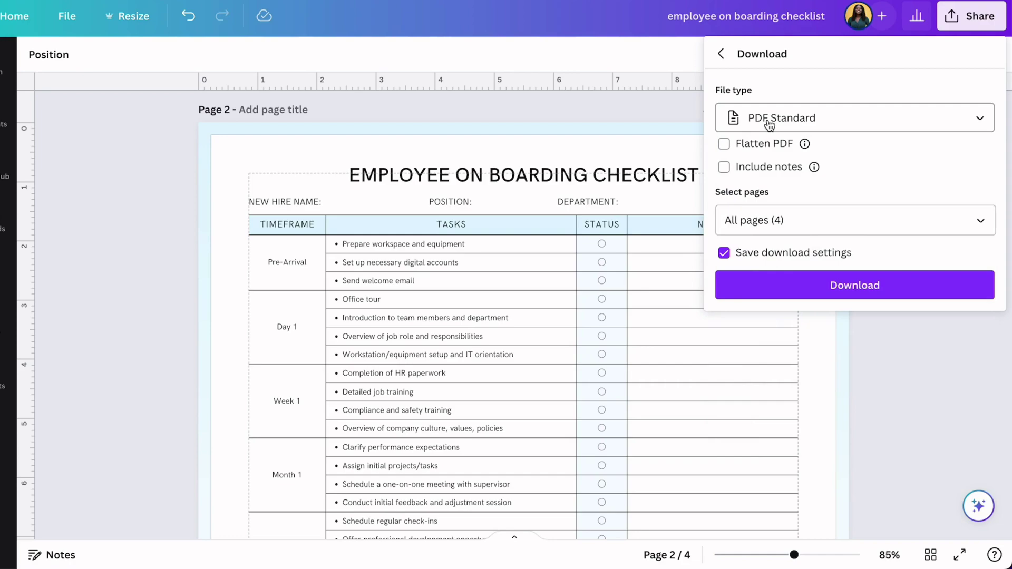
pyautogui.click(843, 290)
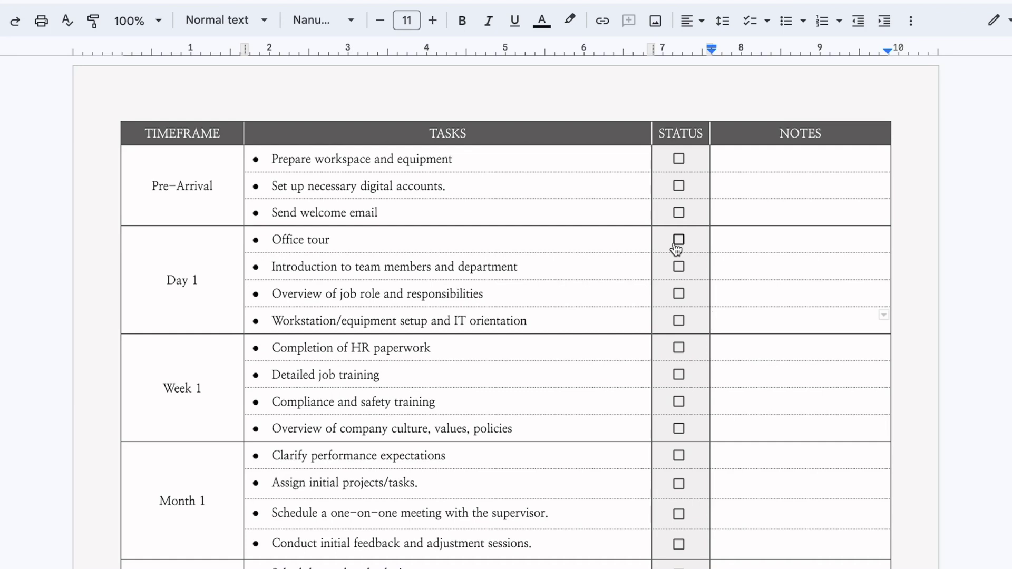
pyautogui.scroll(-1, 677, 247)
pyautogui.click(678, 120)
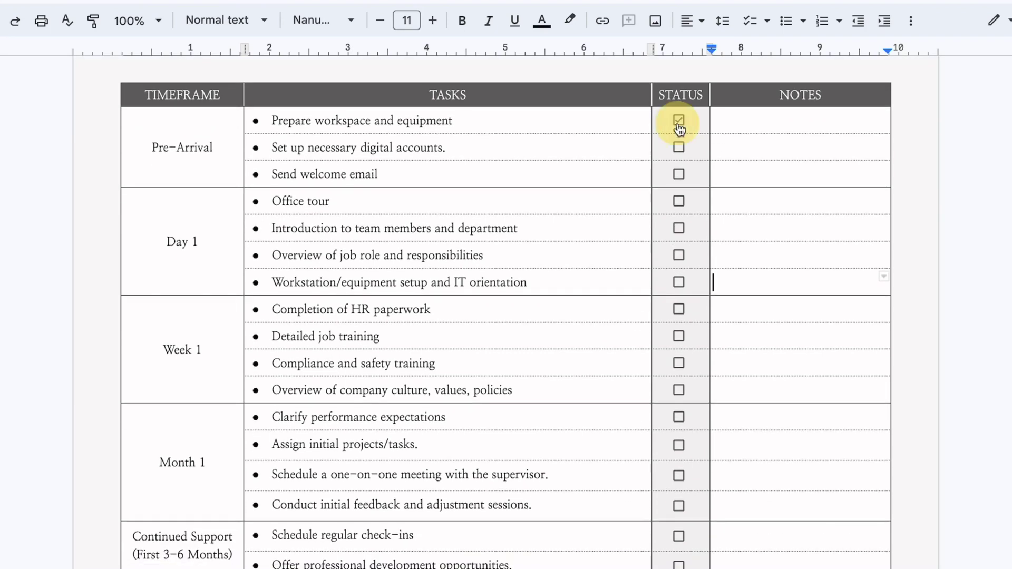
pyautogui.click(679, 149)
pyautogui.click(678, 175)
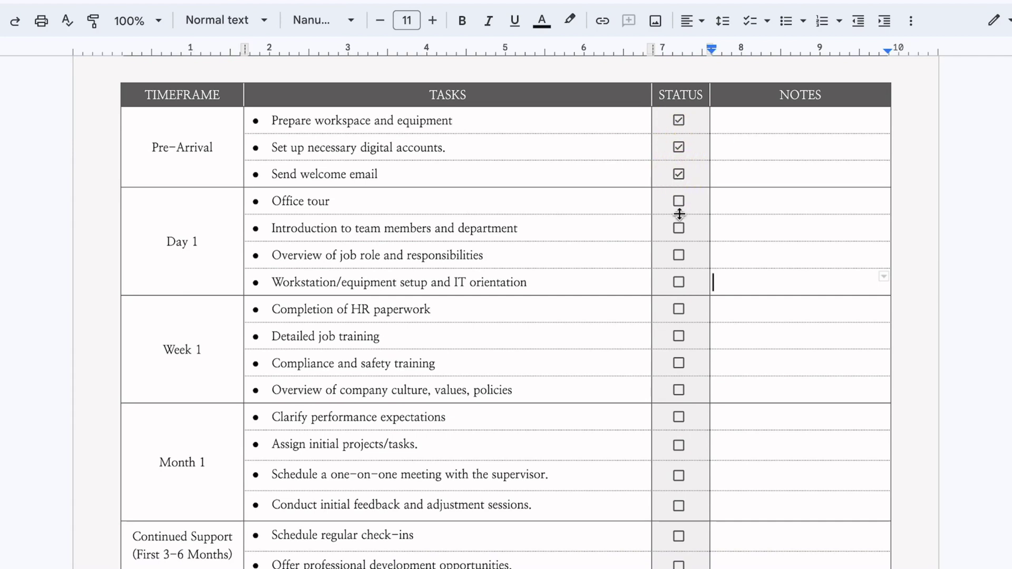
pyautogui.click(679, 202)
pyautogui.click(679, 229)
pyautogui.scroll(1, 230, 161)
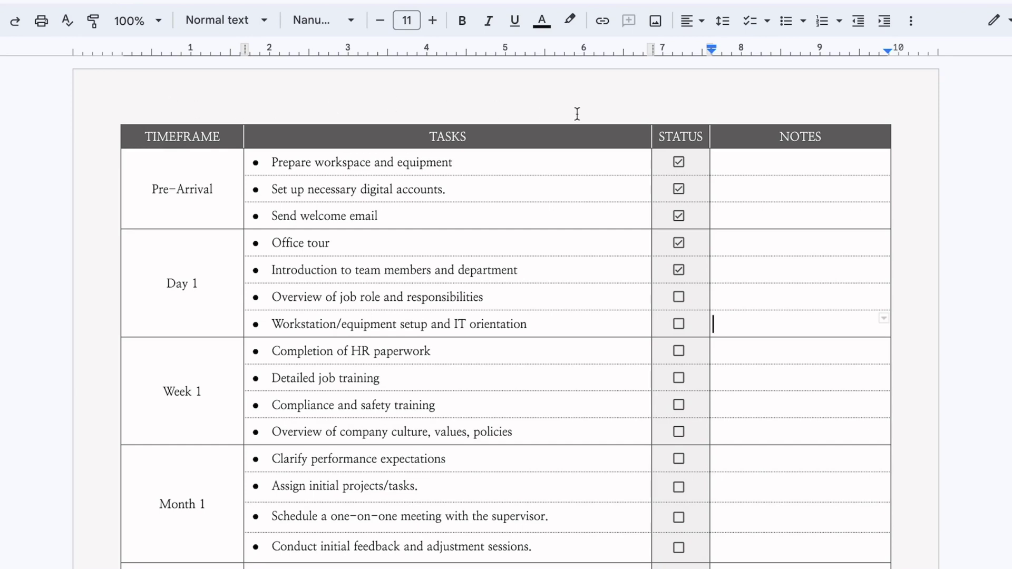
pyautogui.click(679, 162)
pyautogui.click(679, 189)
pyautogui.click(679, 216)
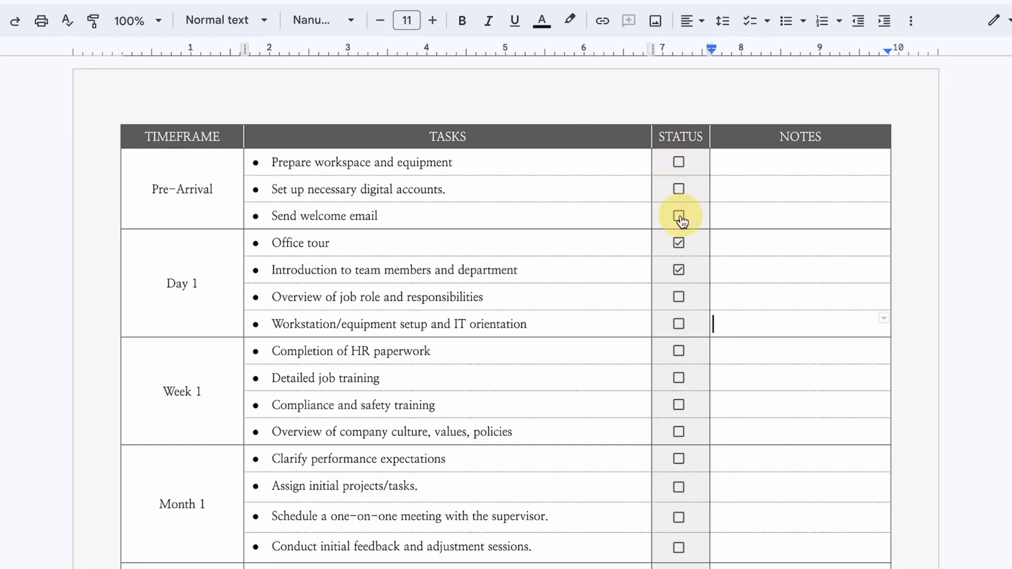
pyautogui.click(679, 243)
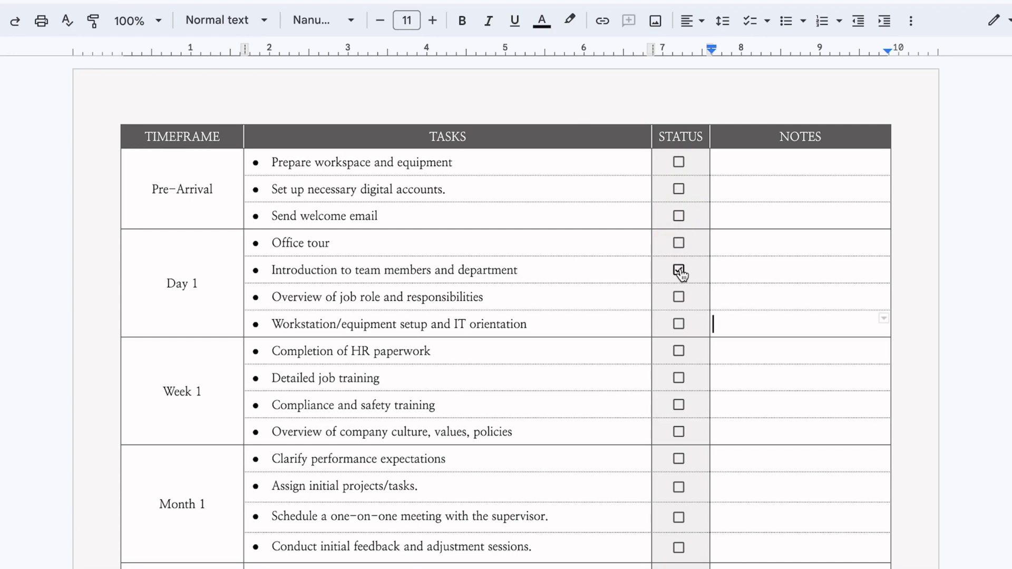
pyautogui.click(679, 271)
# Tick Prepare workspace and equipment, Set up necessary digital accounts, Send welcome email and Office tour
pyautogui.scroll(-3, 444, 259)
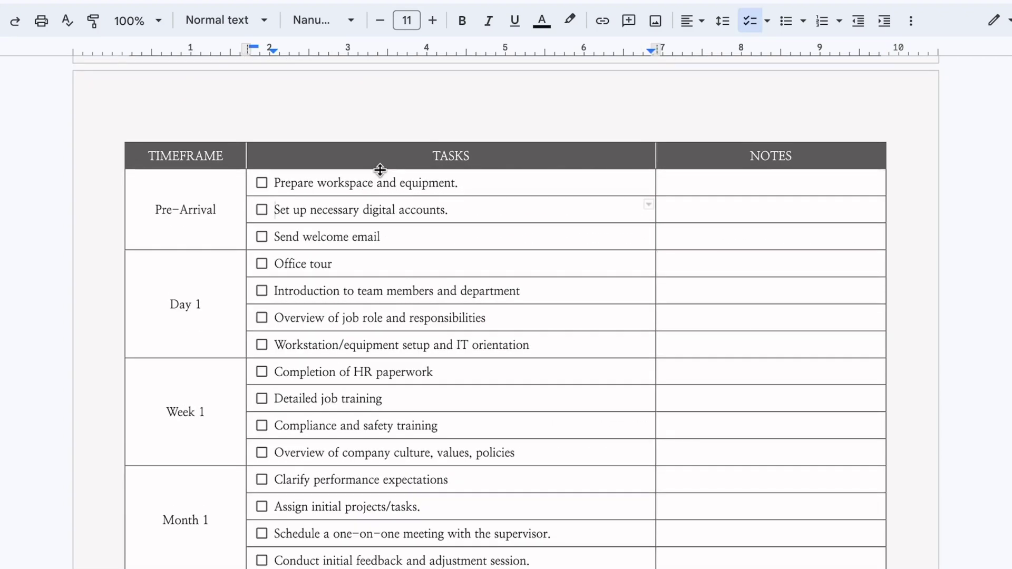
pyautogui.scroll(-1, 379, 170)
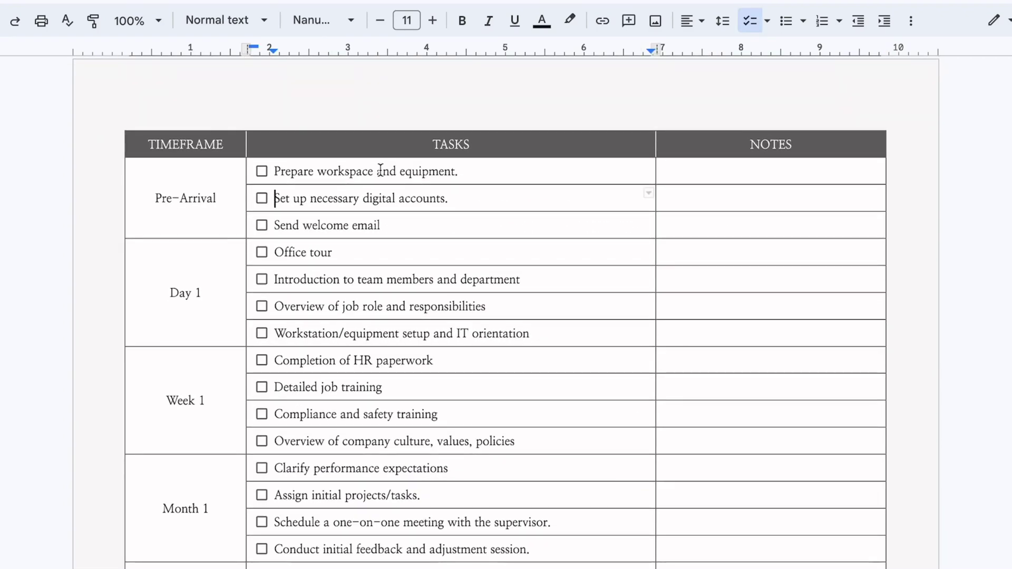
pyautogui.click(262, 172)
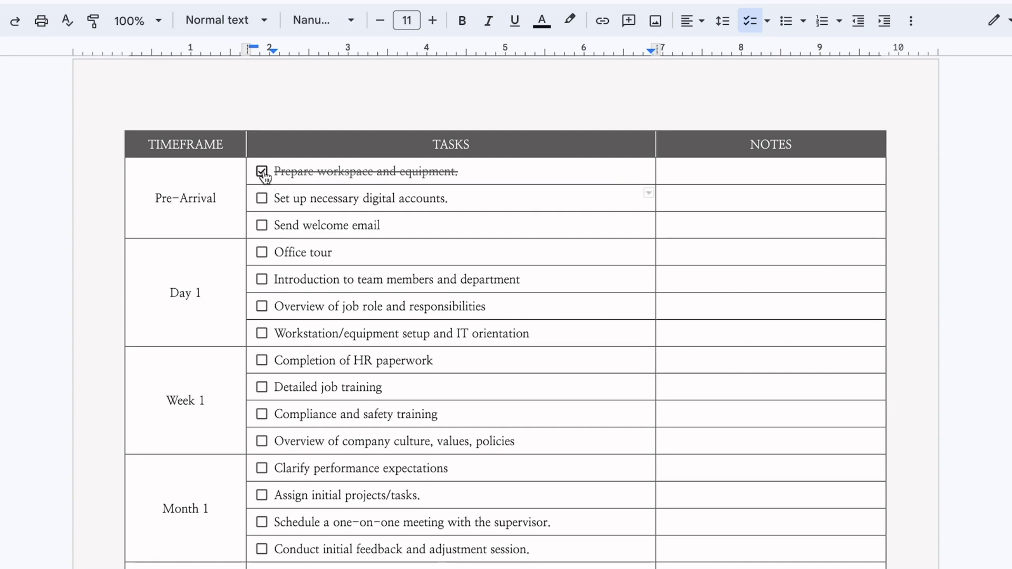
pyautogui.click(263, 199)
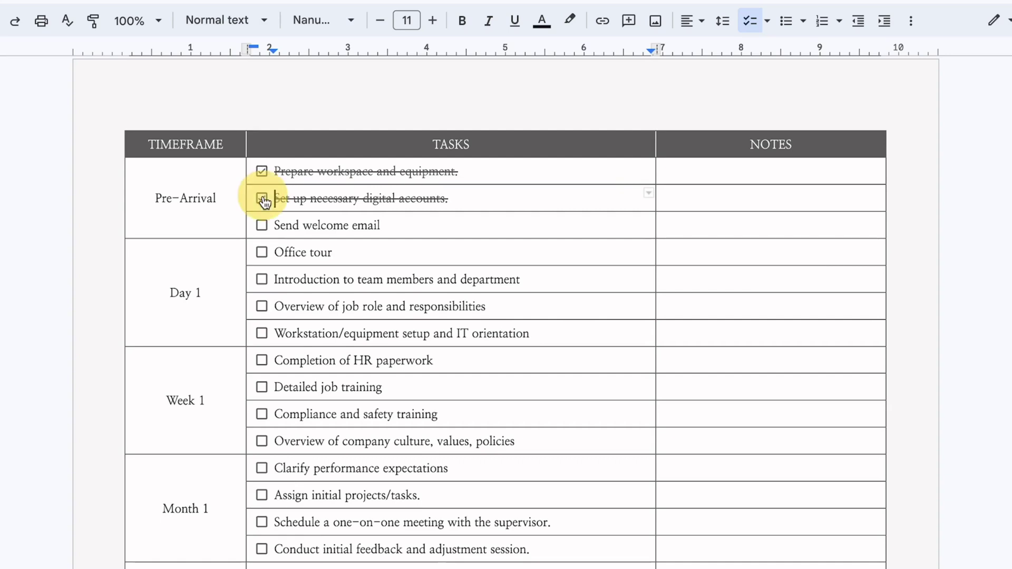
pyautogui.click(262, 227)
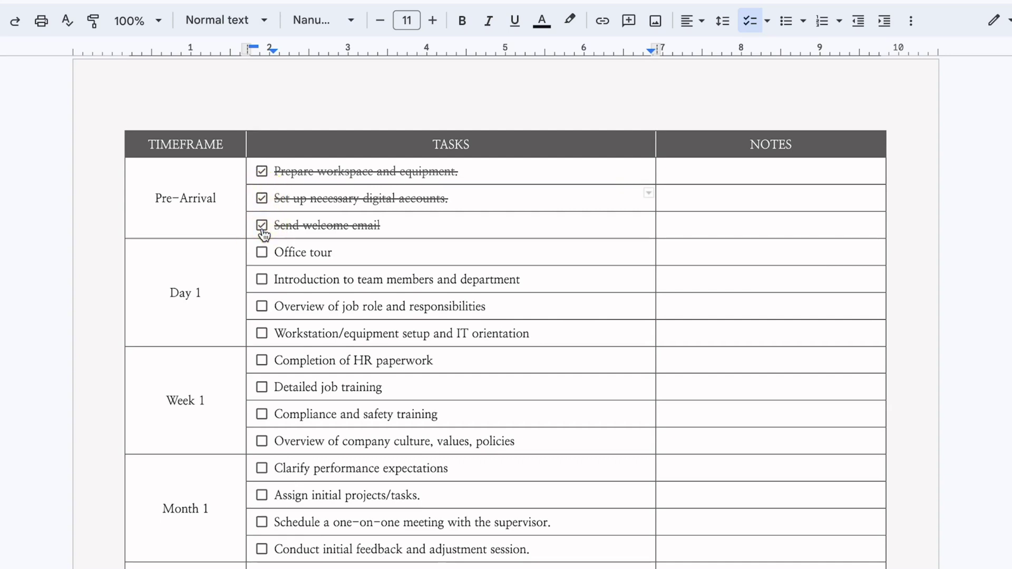
pyautogui.click(262, 253)
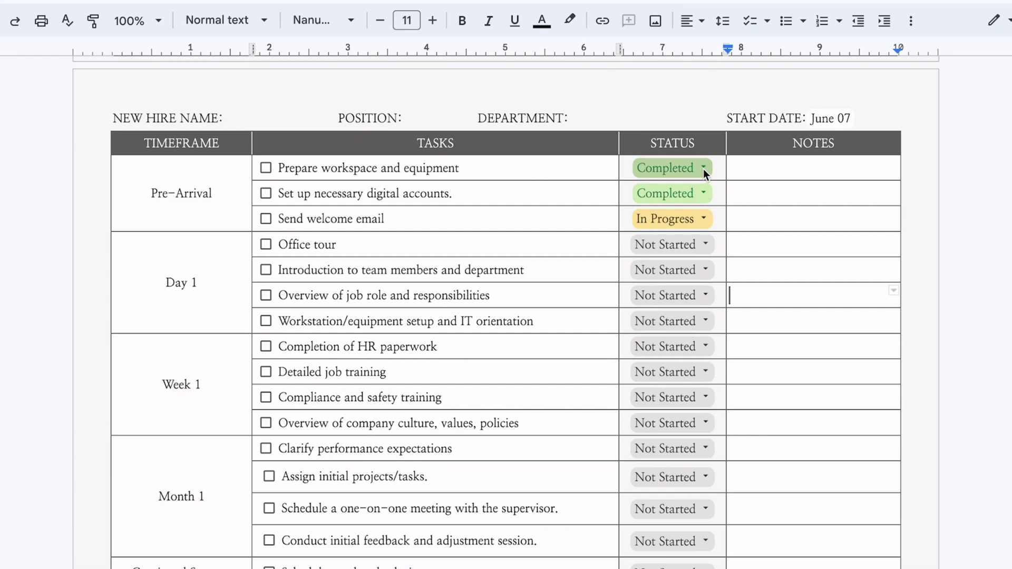
# Show the status-dropdown template and briefly open the first task's Completed chip without changing it
pyautogui.scroll(9, 703, 169)
pyautogui.scroll(-3, 703, 169)
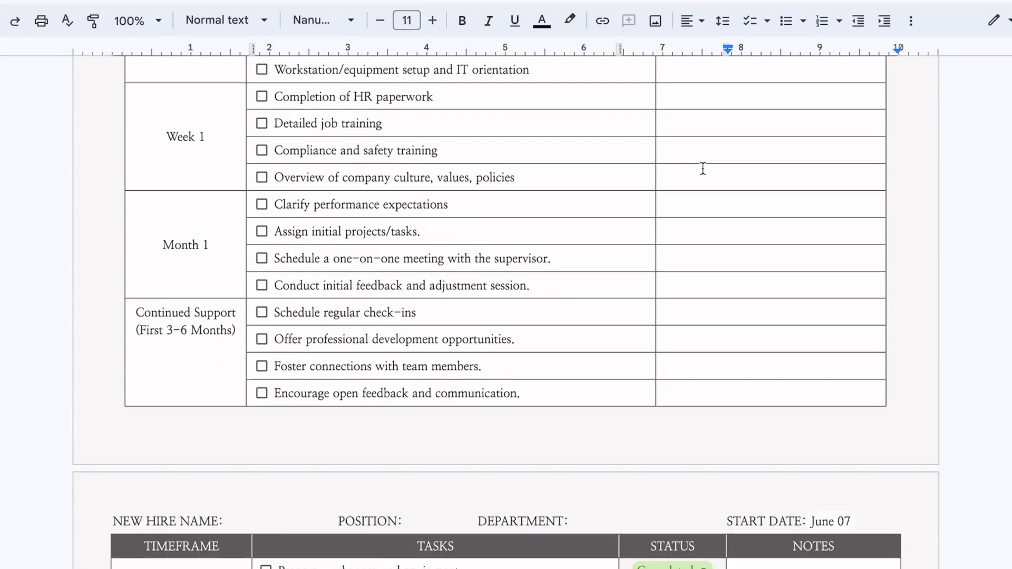
pyautogui.scroll(-6, 703, 169)
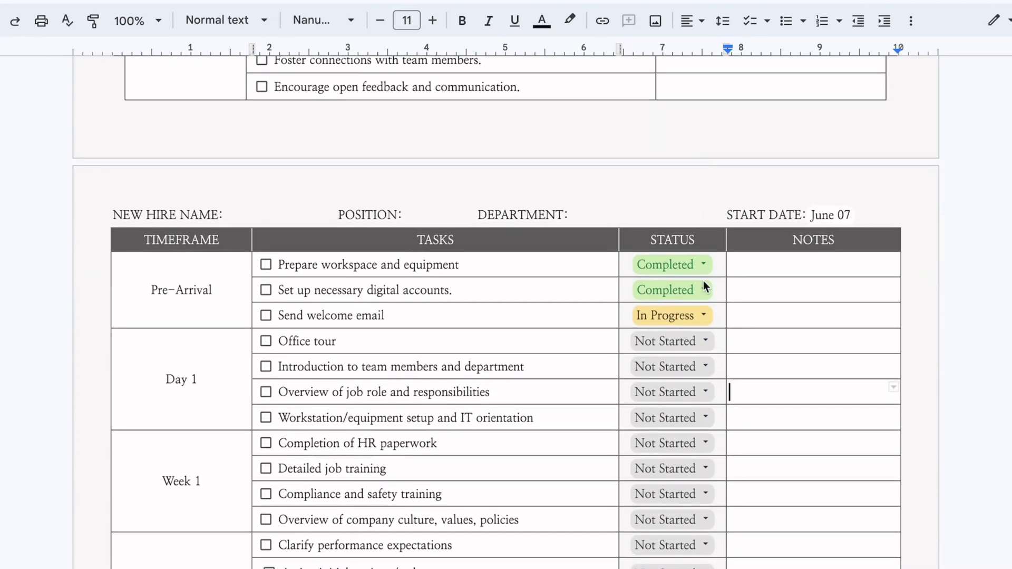
pyautogui.scroll(-1, 705, 287)
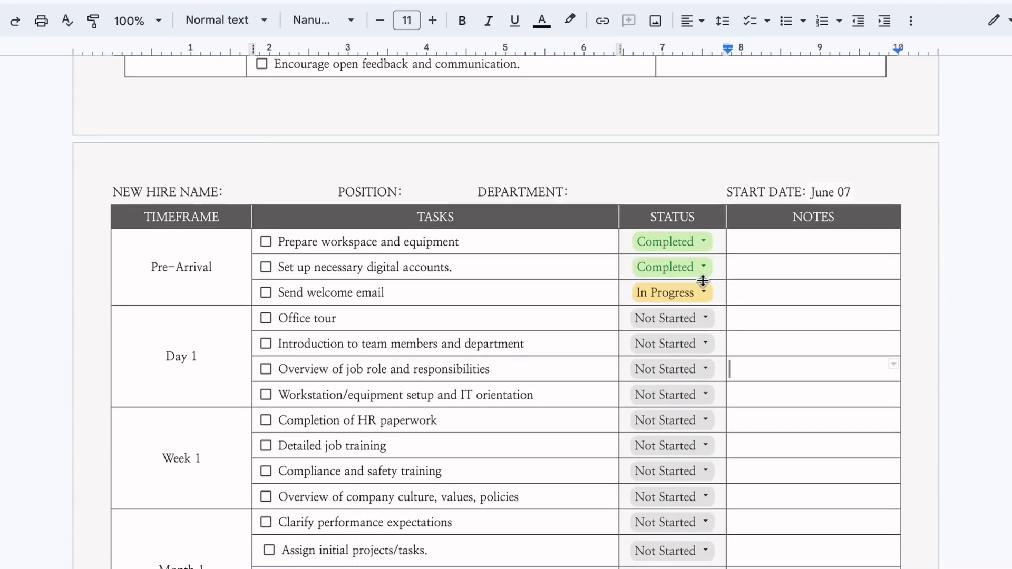
pyautogui.click(700, 242)
pyautogui.click(726, 240)
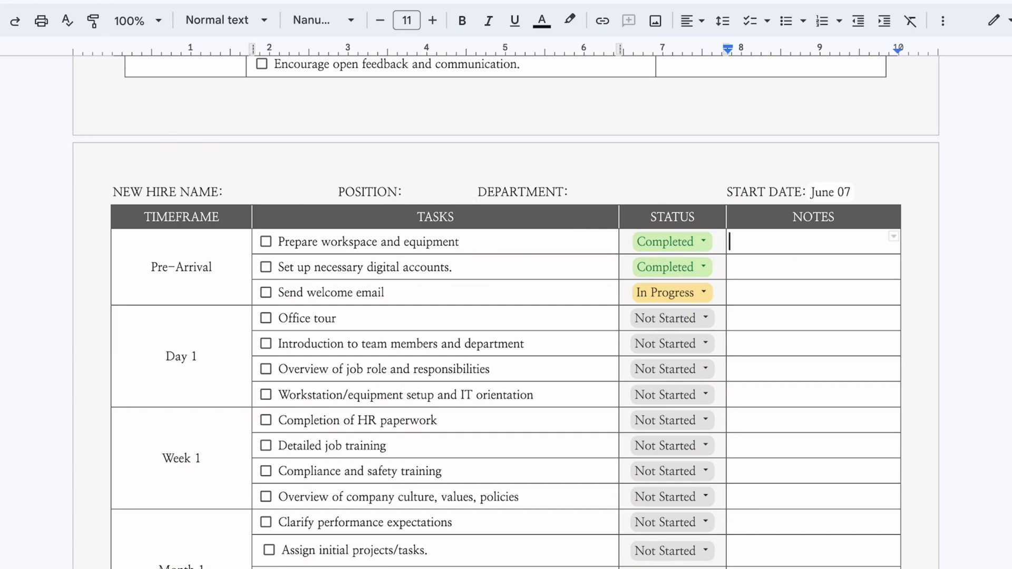
pyautogui.hotkey('ctrl', 'alt', 'i')
pyautogui.click(181, 203)
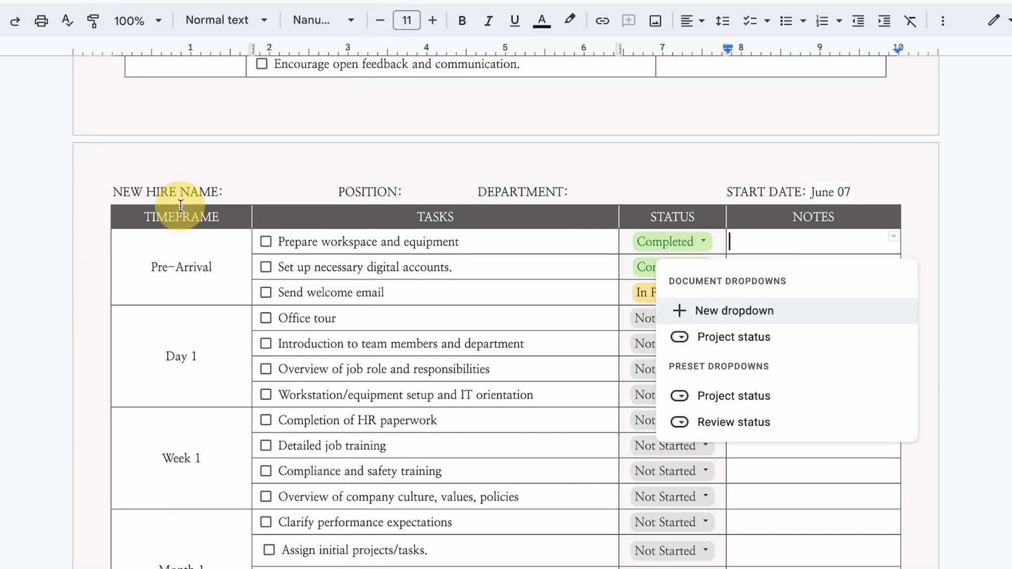
pyautogui.click(760, 313)
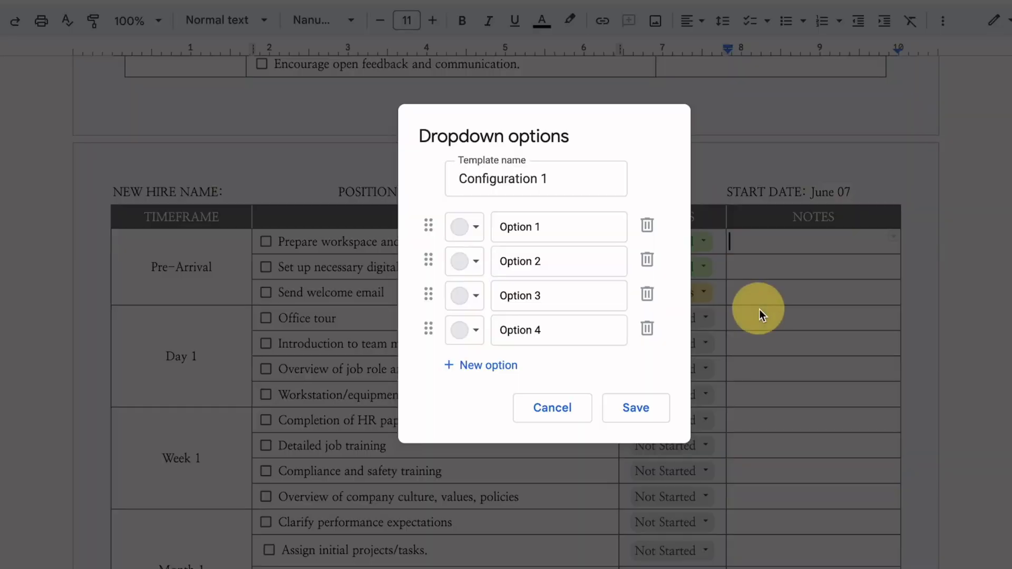
pyautogui.tripleClick(526, 179)
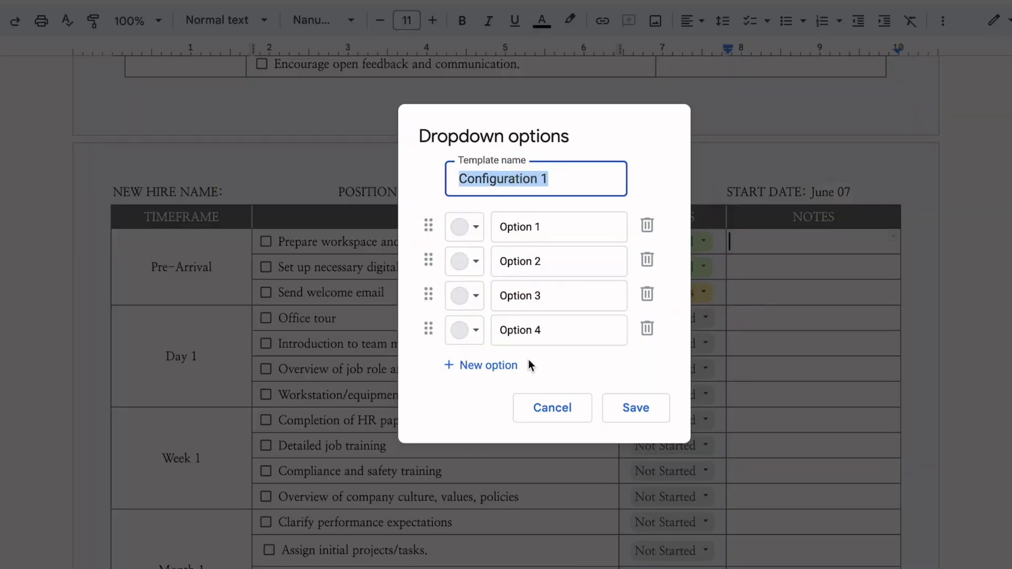
pyautogui.click(474, 227)
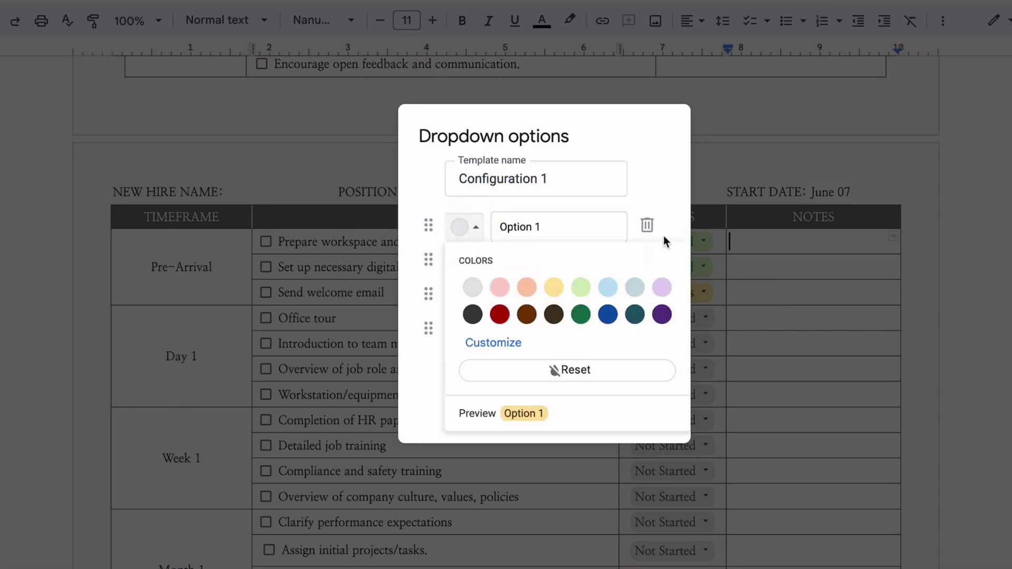
pyautogui.click(663, 151)
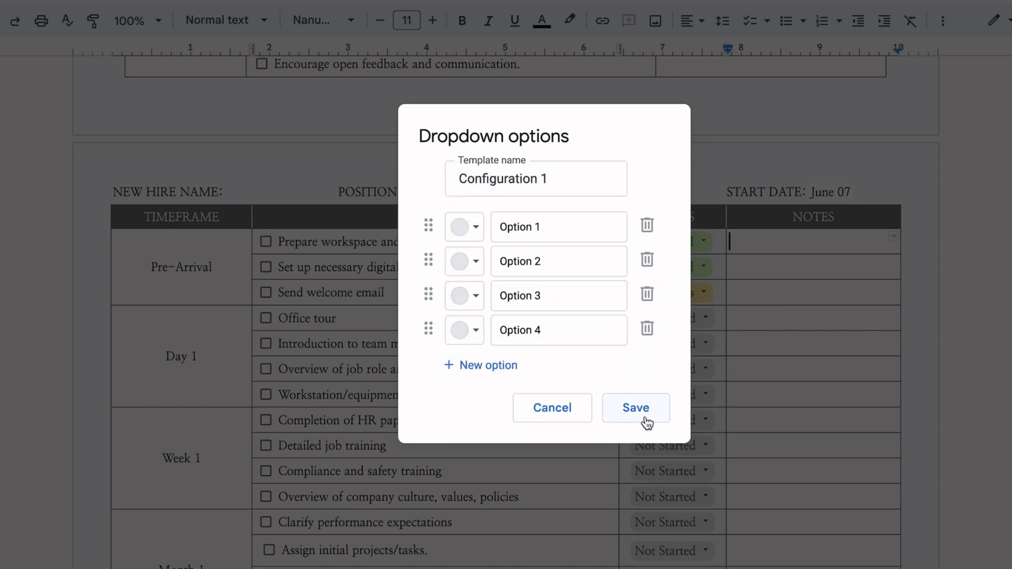
pyautogui.click(552, 408)
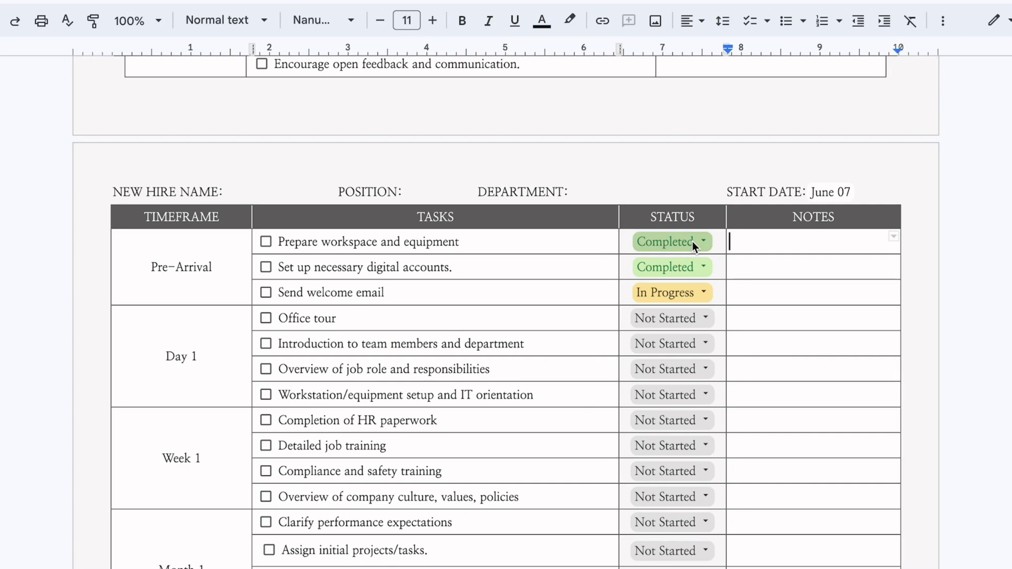
# Undo the first task's status back to Not Started and return to the first checklist template
pyautogui.hotkey('ctrl', 'z')
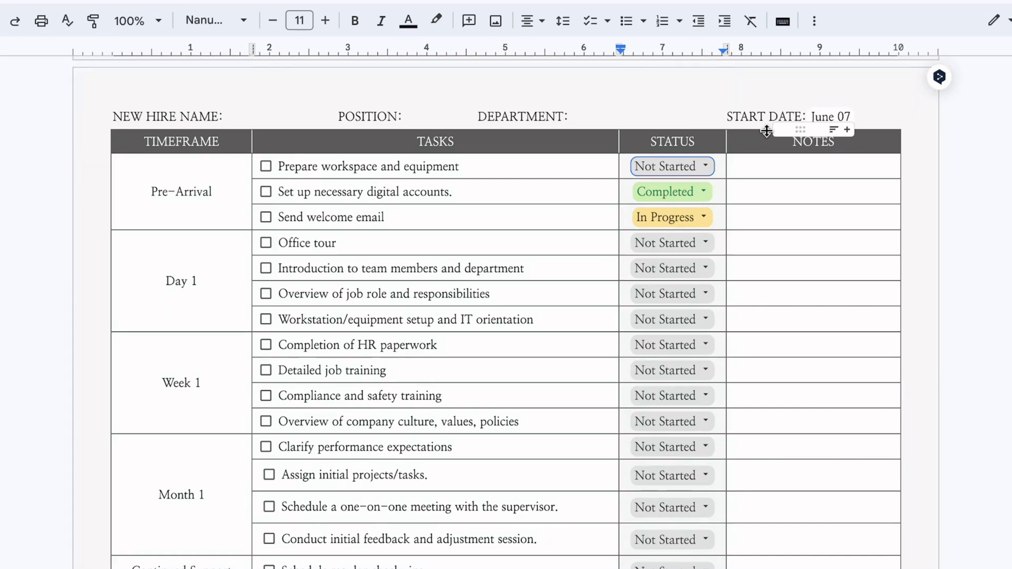
pyautogui.scroll(-3, 910, 219)
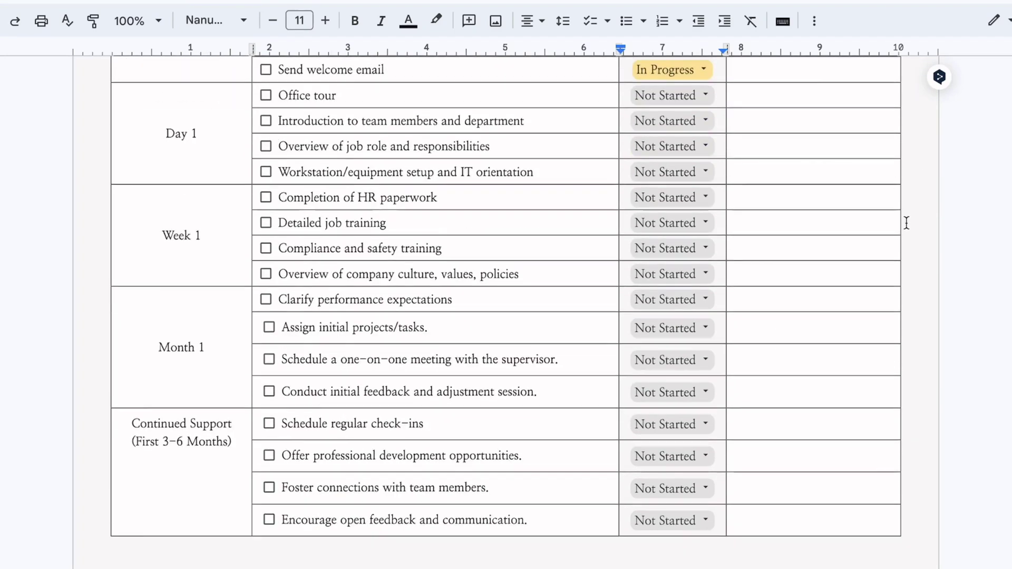
pyautogui.scroll(2, 911, 219)
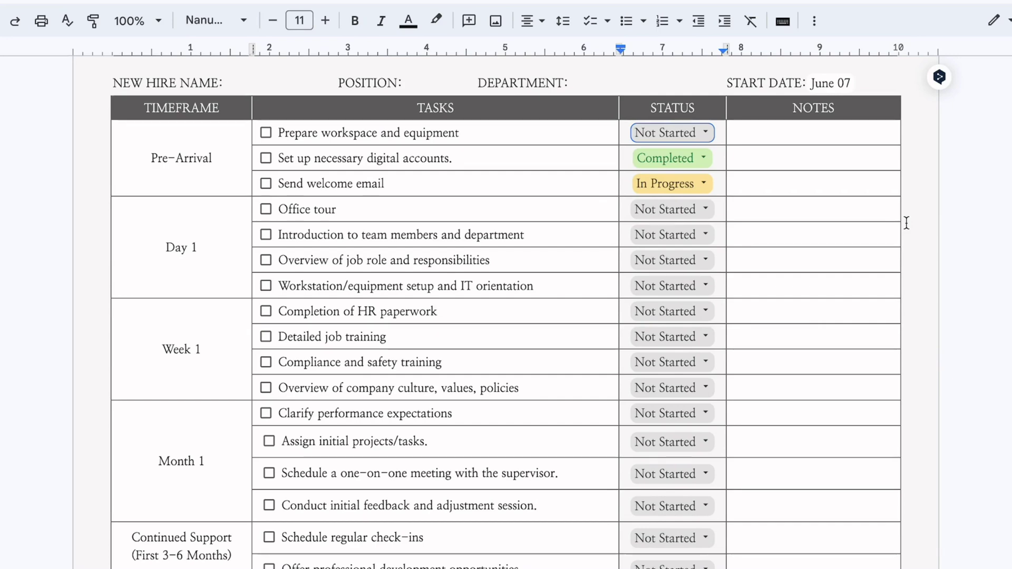
pyautogui.scroll(-4, 906, 223)
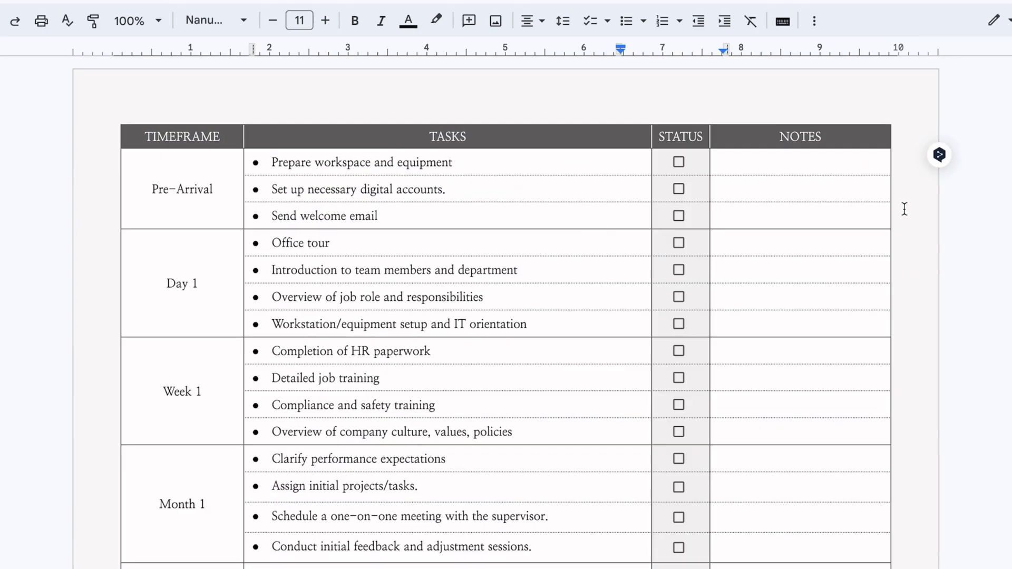
pyautogui.scroll(-13, 905, 209)
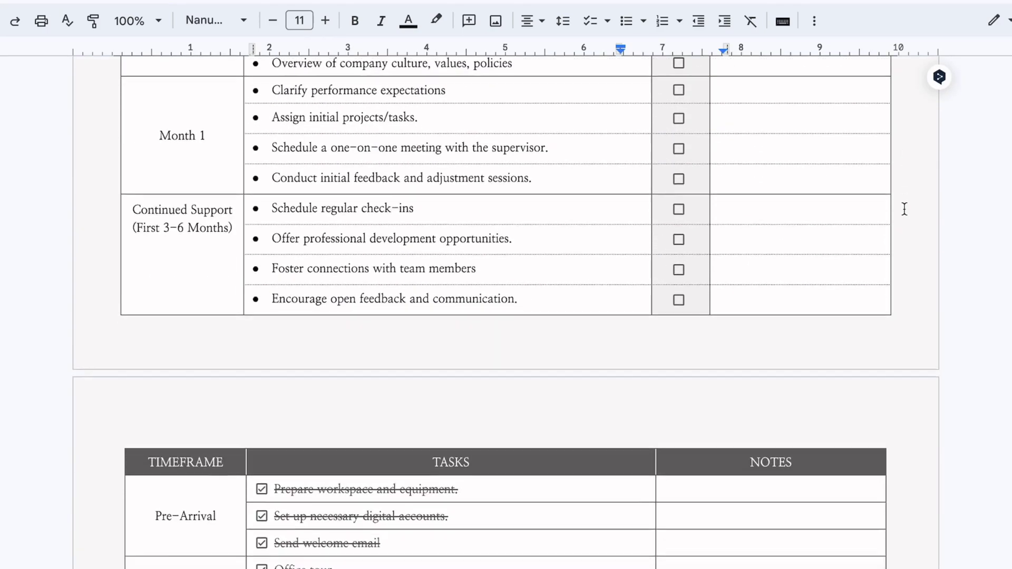
pyautogui.scroll(-15, 904, 209)
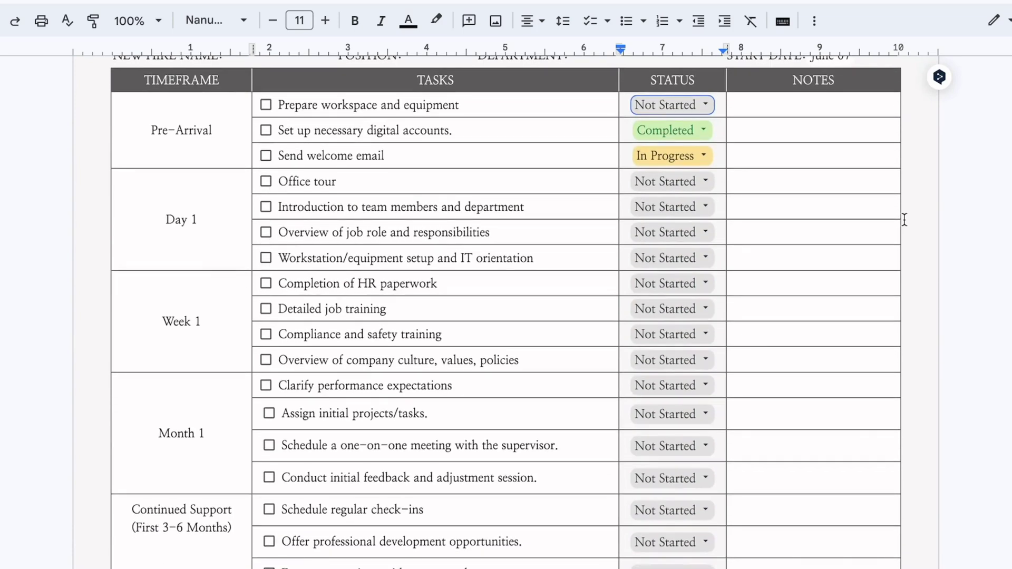
pyautogui.scroll(-2, 904, 220)
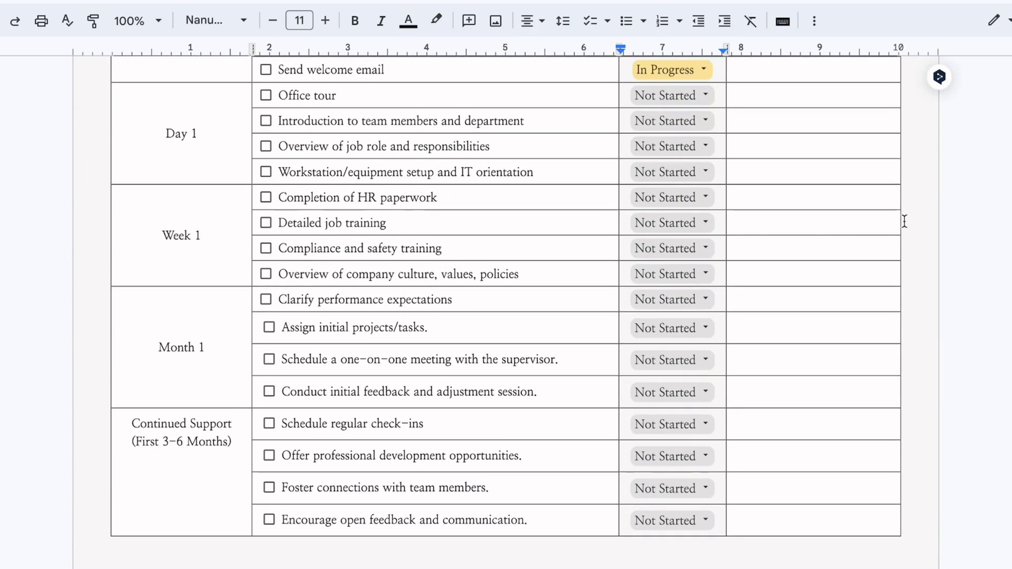